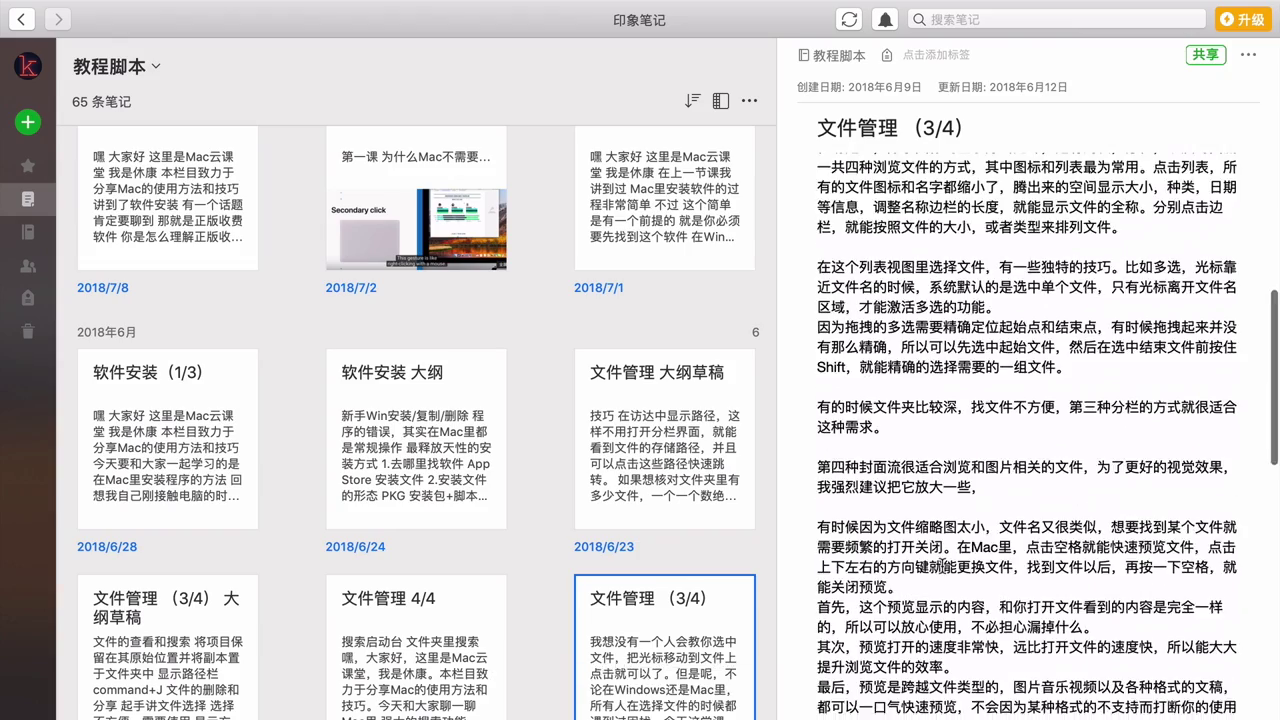
- Copy the entire script text from the 软件安装 (2/3) note in Evernote
{"action": "scroll", "coordinate": [941, 565], "scroll_direction": "down", "scroll_amount": 10}
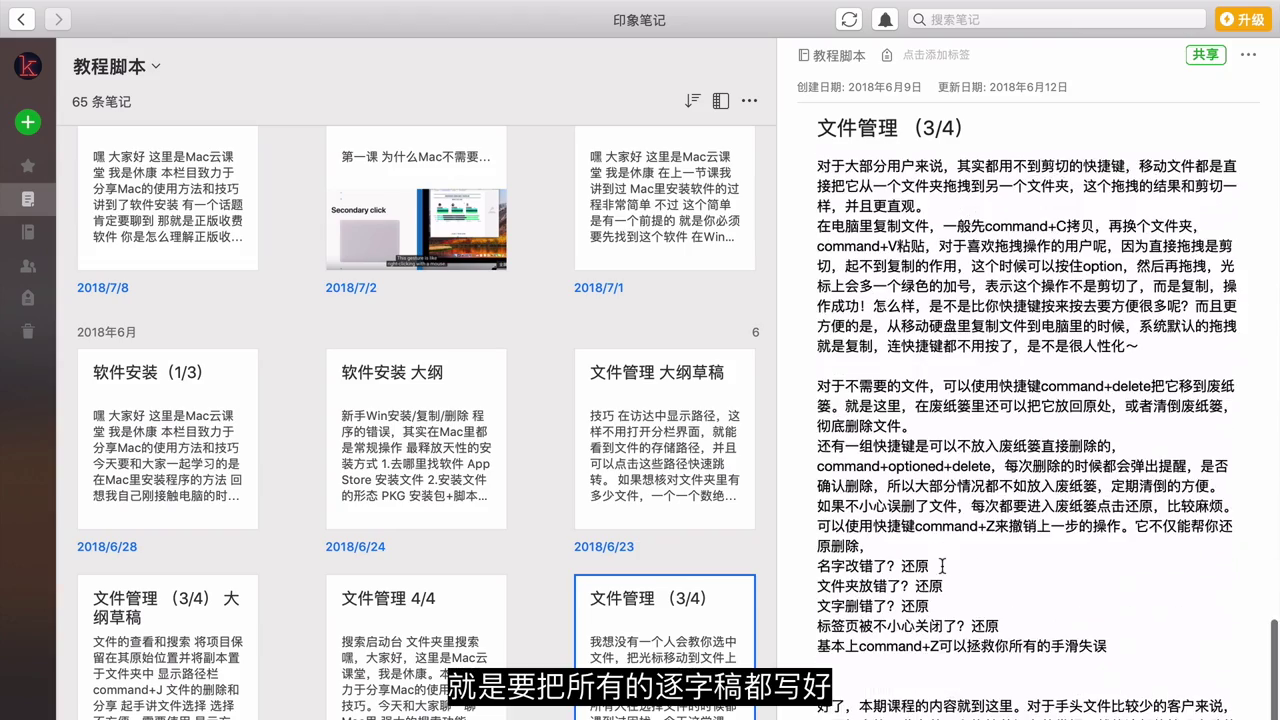
{"action": "scroll", "coordinate": [640, 400], "scroll_direction": "up", "scroll_amount": 3}
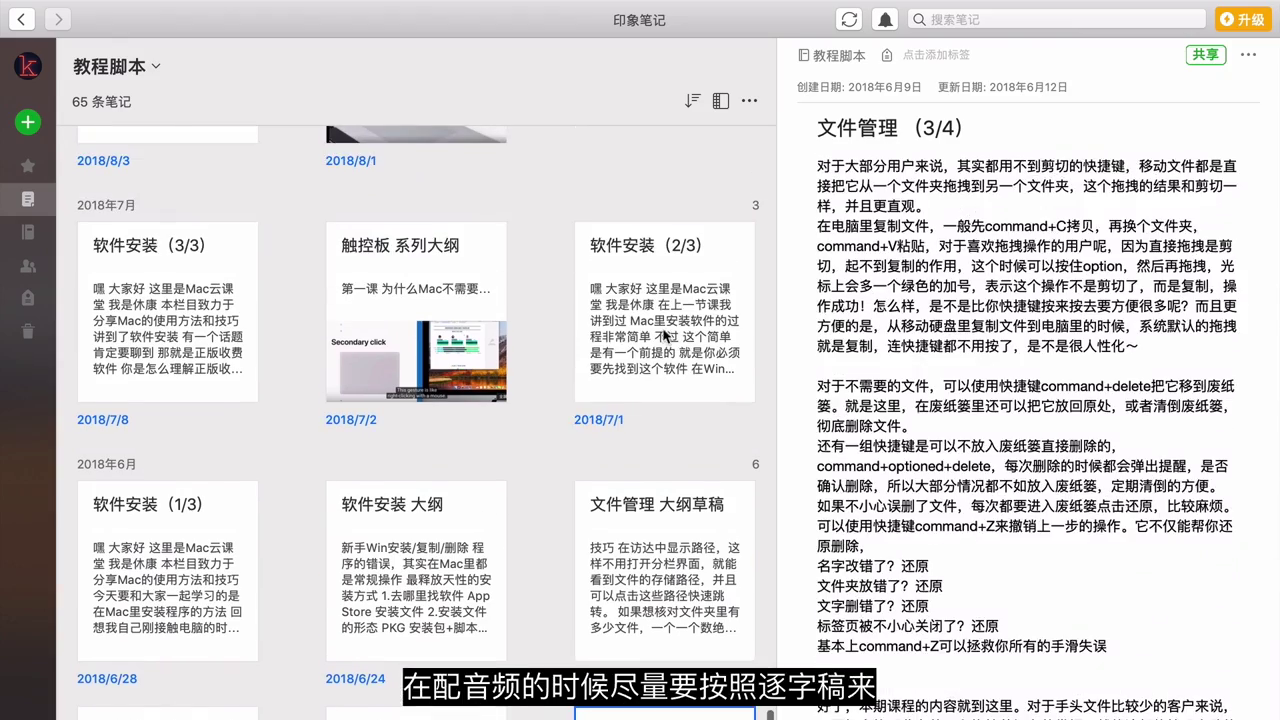
{"action": "left_click", "coordinate": [655, 325]}
{"action": "scroll", "coordinate": [975, 524], "scroll_direction": "down", "scroll_amount": 5}
{"action": "scroll", "coordinate": [975, 524], "scroll_direction": "down", "scroll_amount": 5}
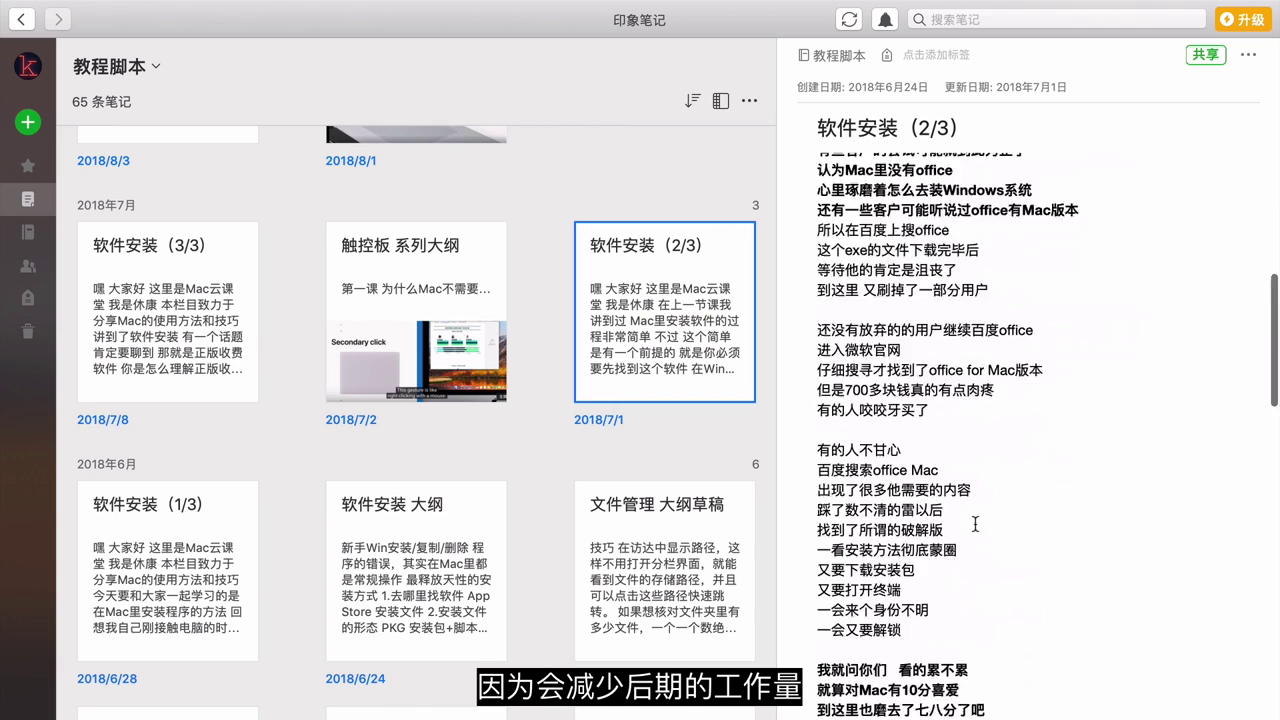
{"action": "scroll", "coordinate": [975, 524], "scroll_direction": "down", "scroll_amount": 5}
{"action": "scroll", "coordinate": [975, 524], "scroll_direction": "down", "scroll_amount": 5}
{"action": "scroll", "coordinate": [975, 524], "scroll_direction": "down", "scroll_amount": 5}
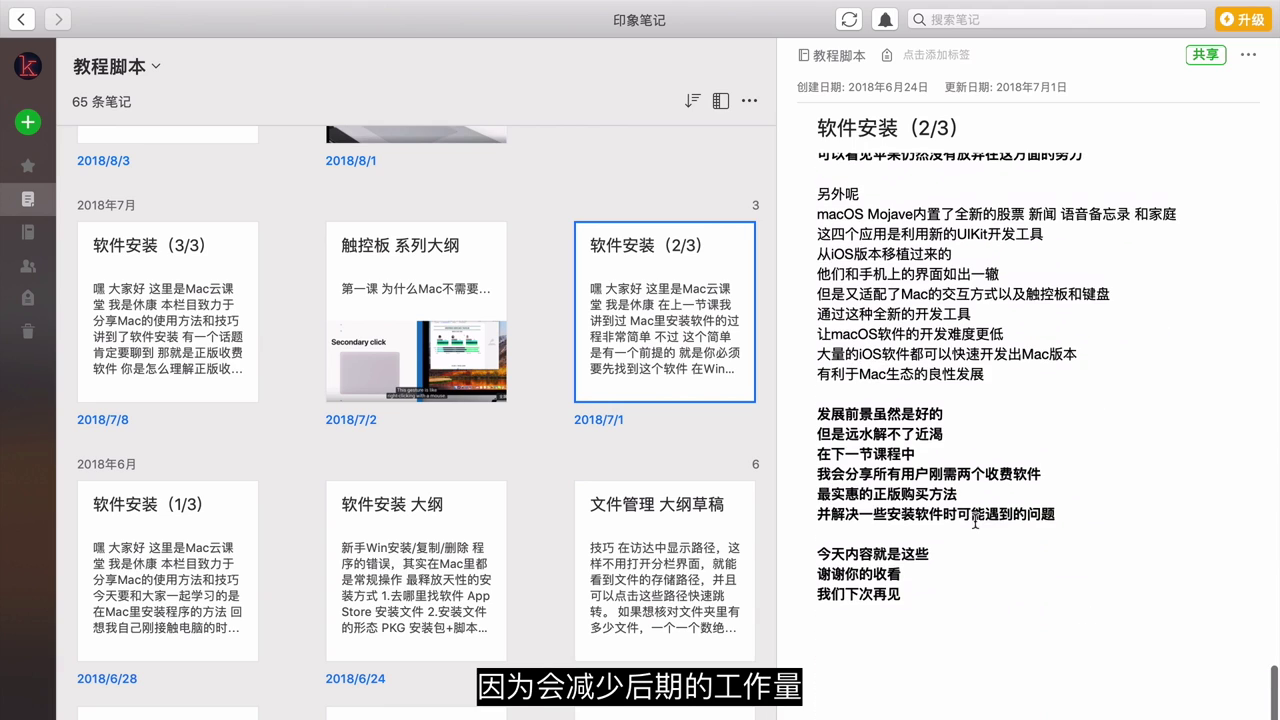
{"action": "left_click", "coordinate": [897, 378]}
{"action": "key", "text": "super+a"}
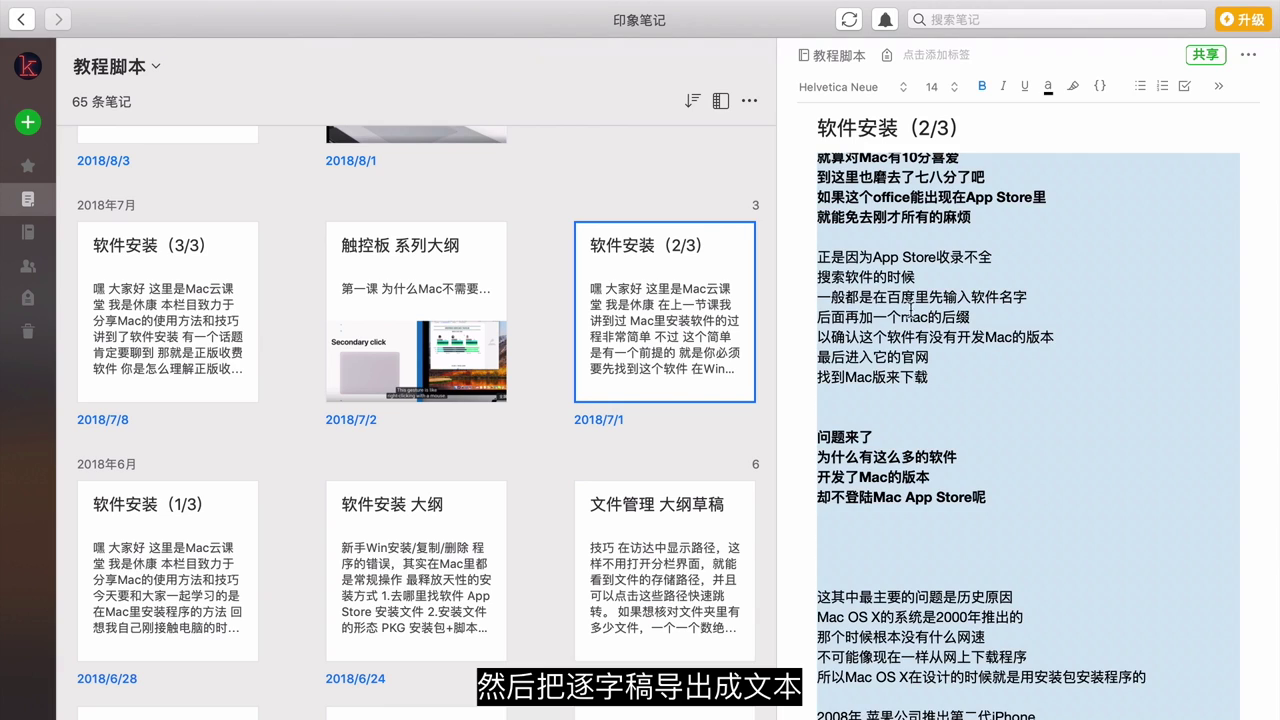
{"action": "right_click", "coordinate": [905, 303]}
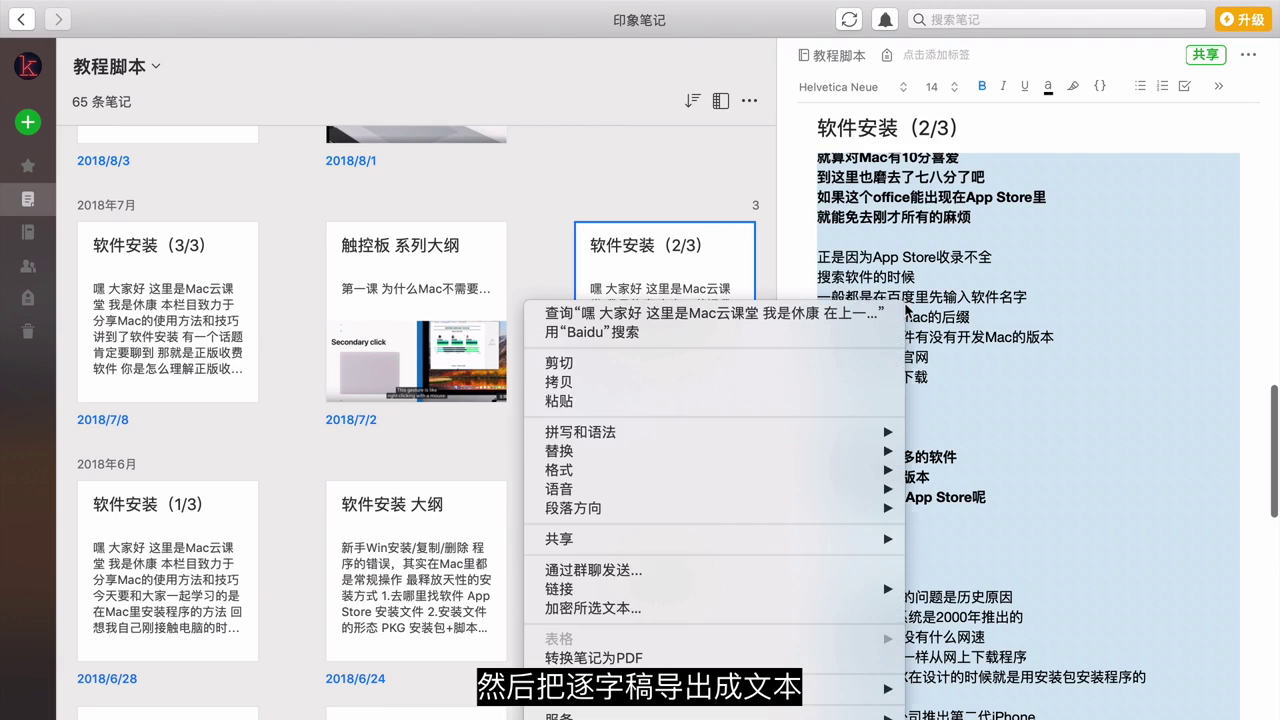
{"action": "left_click", "coordinate": [688, 379]}
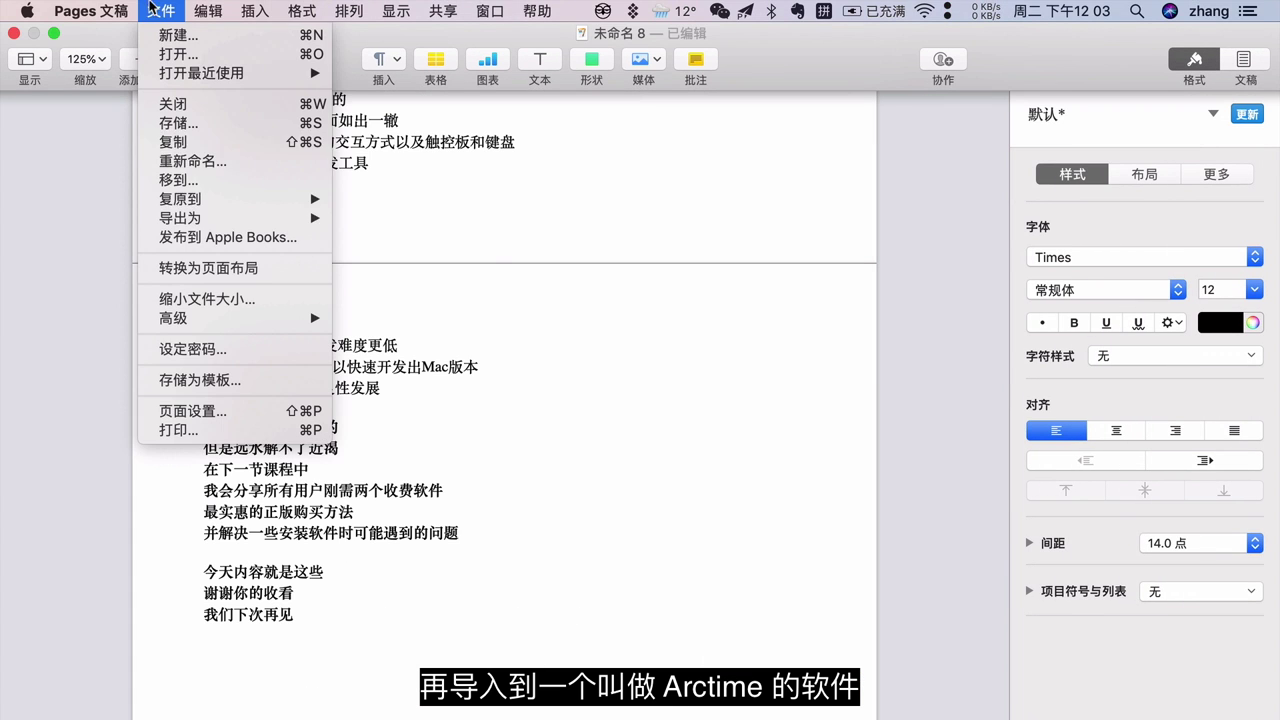
- Export the pasted script from Pages as a plain-text file named 123
{"action": "mouse_move", "coordinate": [177, 211]}
{"action": "left_click", "coordinate": [388, 284]}
{"action": "left_click", "coordinate": [905, 223]}
{"action": "type", "text": "12"}
{"action": "left_click", "coordinate": [756, 139]}
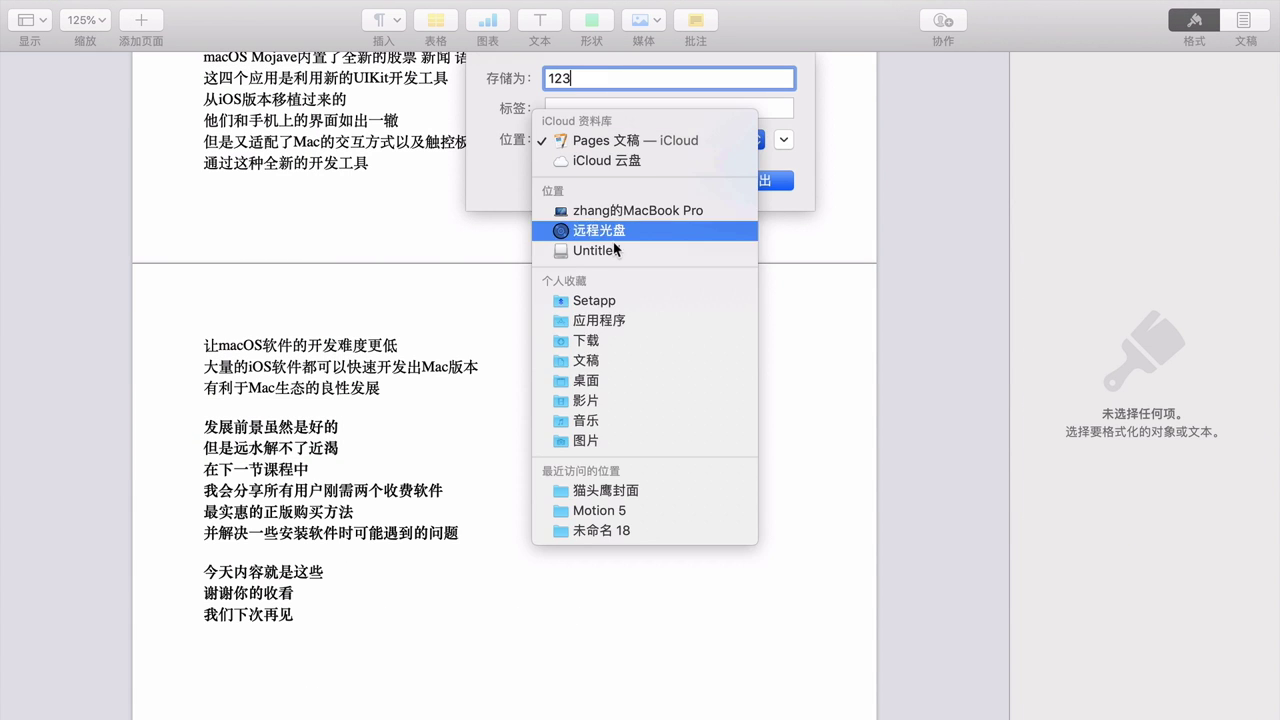
{"action": "left_click", "coordinate": [608, 240]}
{"action": "left_click", "coordinate": [756, 180]}
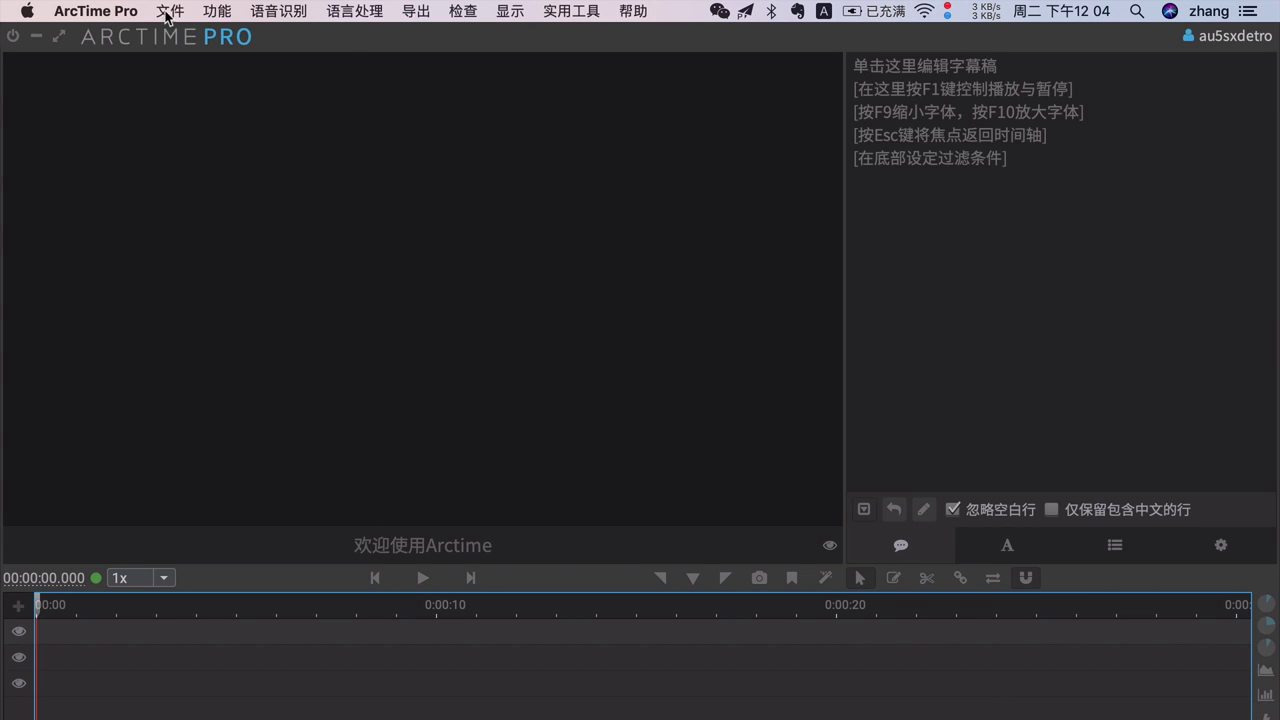
- Import 123.txt from the Desktop as the script and add the lesson mp3 to the timeline
{"action": "left_click", "coordinate": [168, 12]}
{"action": "left_click", "coordinate": [205, 117]}
{"action": "left_click", "coordinate": [300, 303]}
{"action": "double_click", "coordinate": [471, 171]}
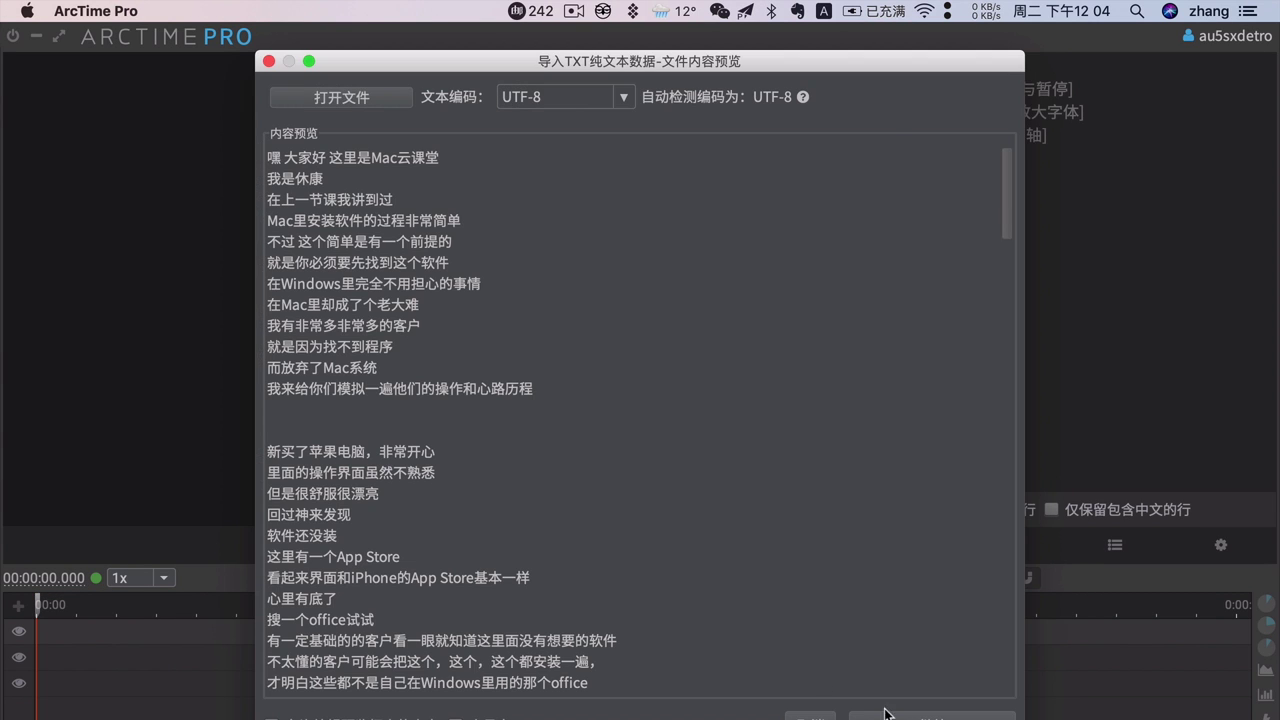
{"action": "left_click", "coordinate": [884, 712]}
{"action": "left_click_drag", "start_coordinate": [173, 621], "coordinate": [286, 674]}
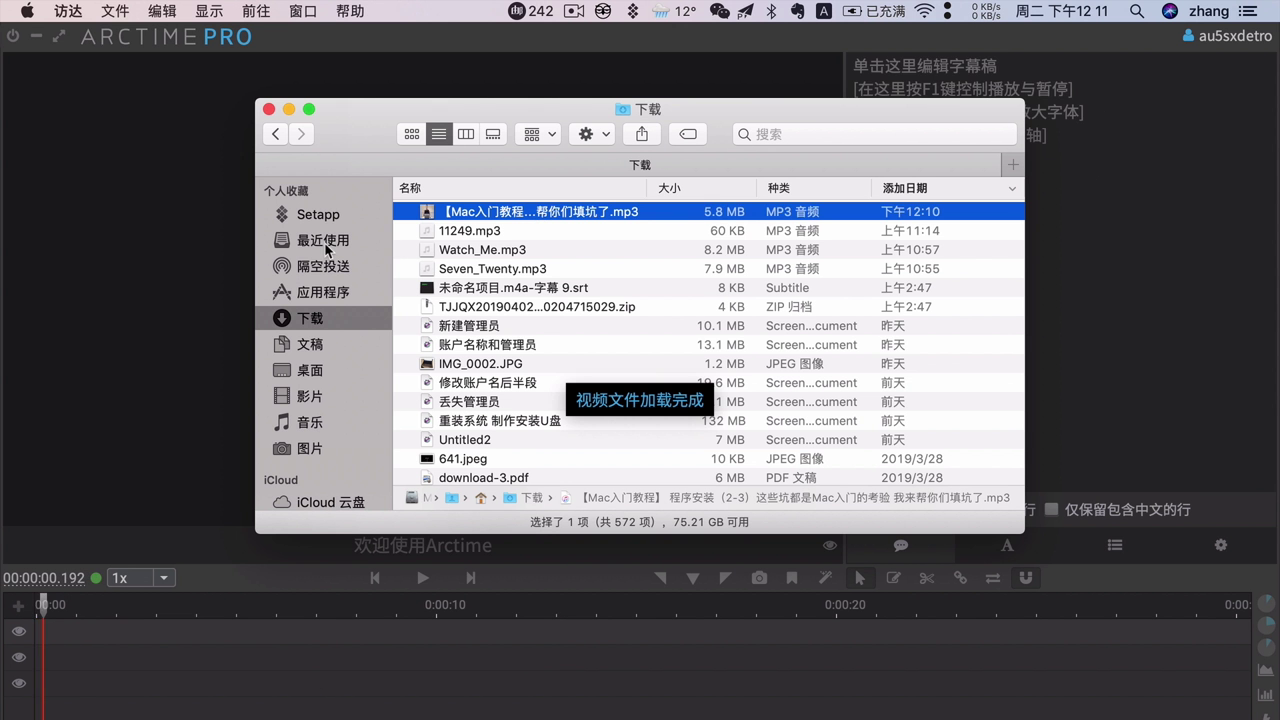
{"action": "left_click", "coordinate": [268, 109]}
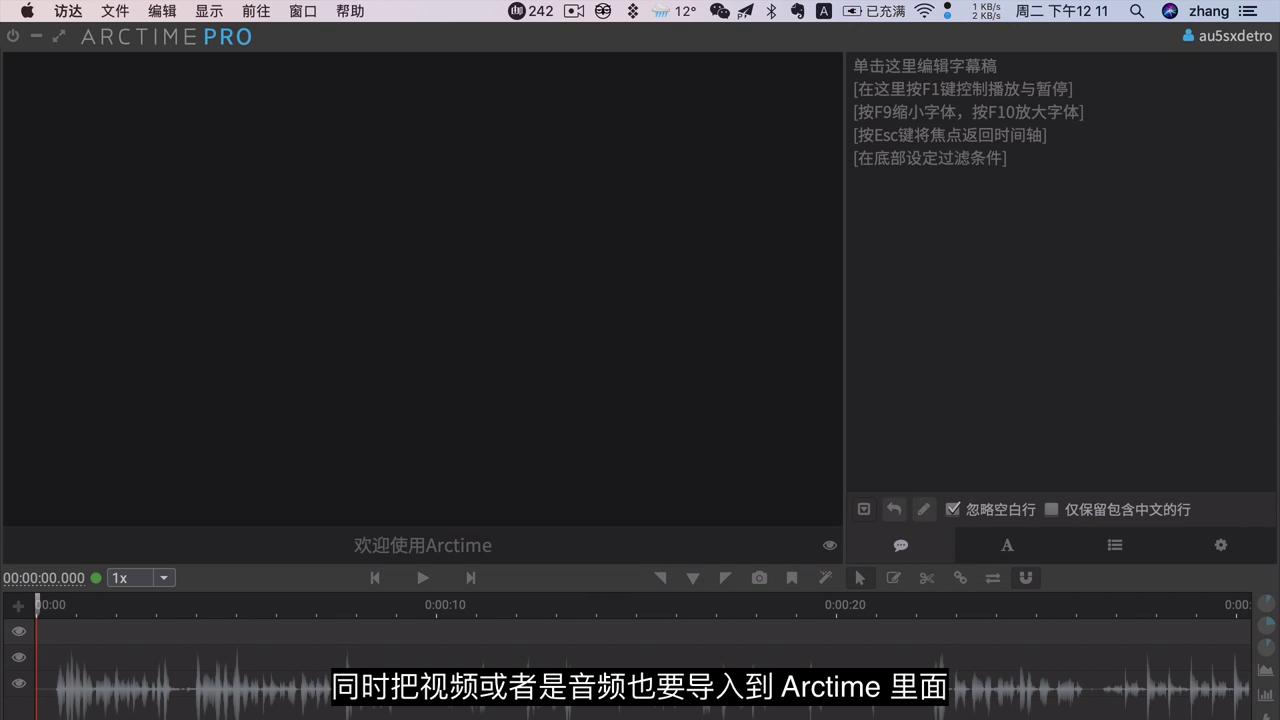
- Play from the start and time the first four script lines, including Mac里安装, as subtitles
{"action": "left_click", "coordinate": [44, 606]}
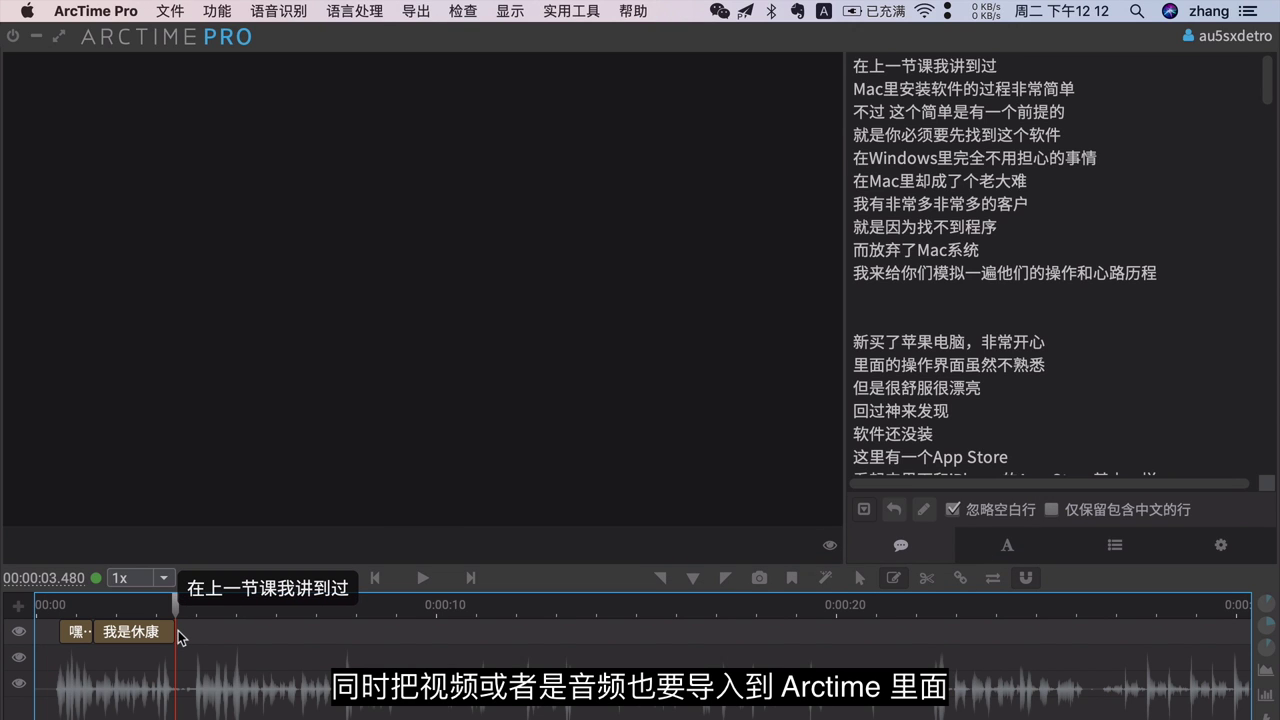
{"action": "key", "text": "space"}
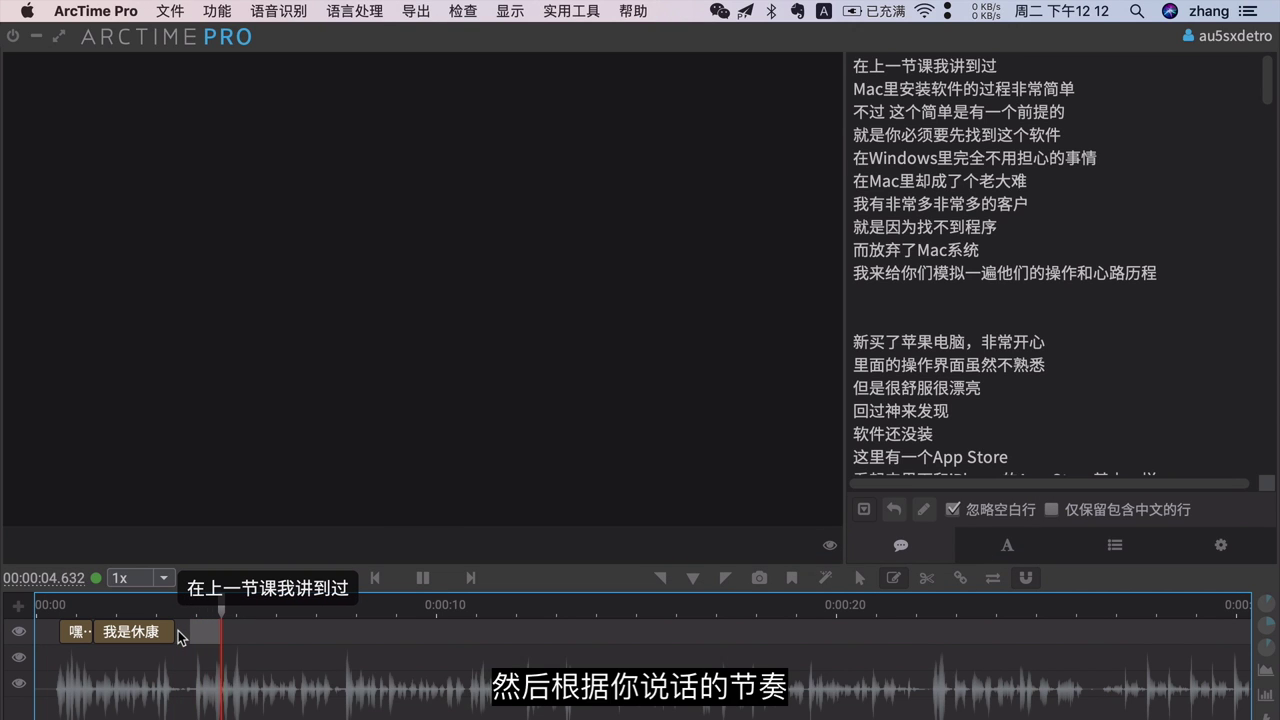
{"action": "key", "text": "j"}
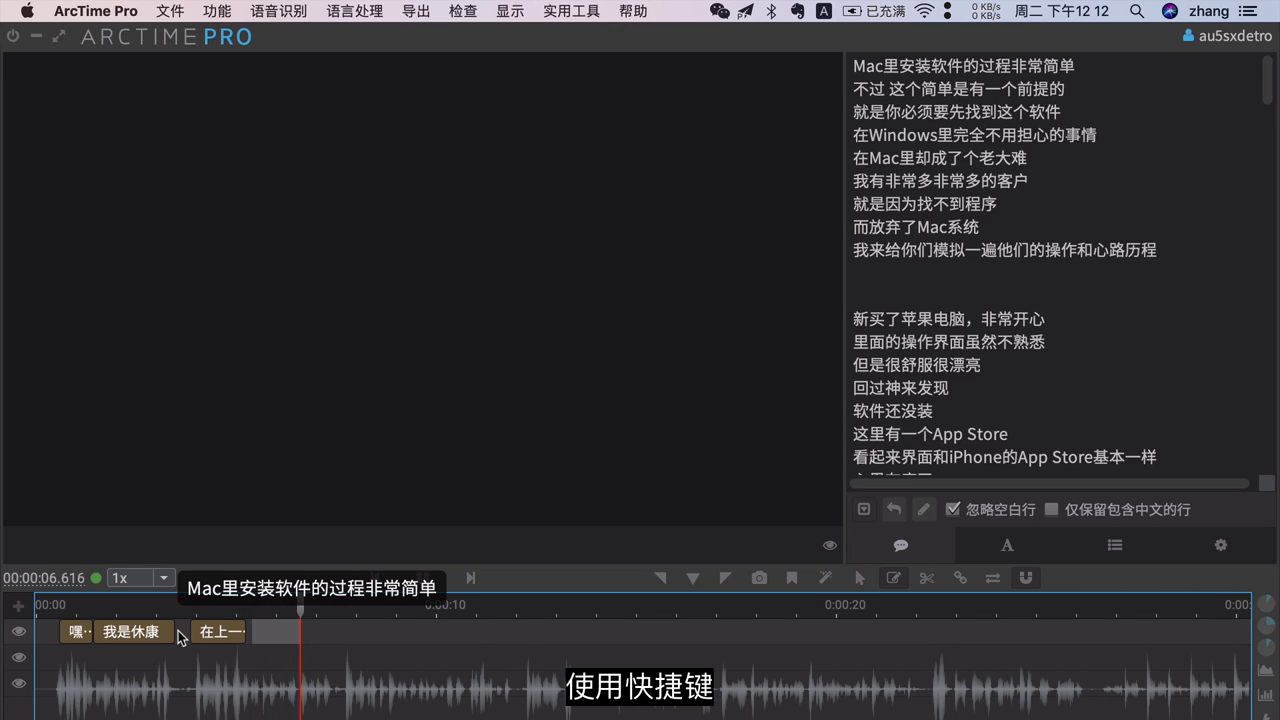
{"action": "key", "text": "j"}
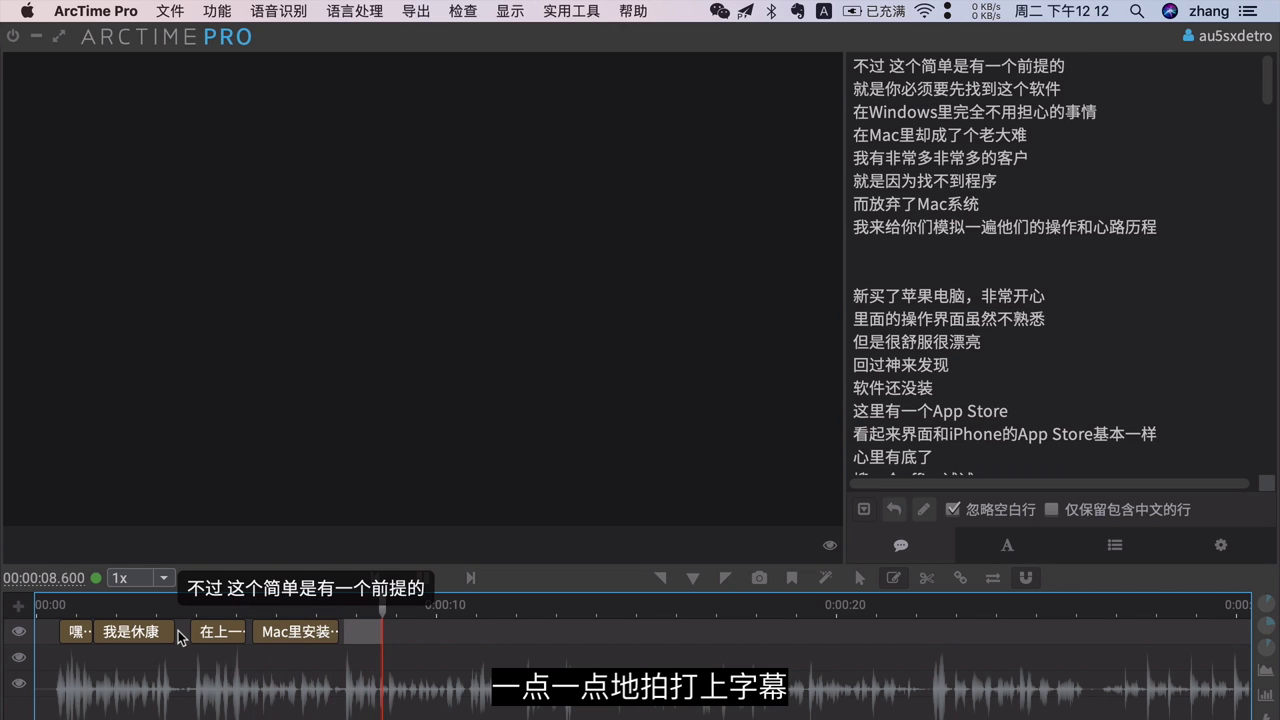
{"action": "key", "text": "j"}
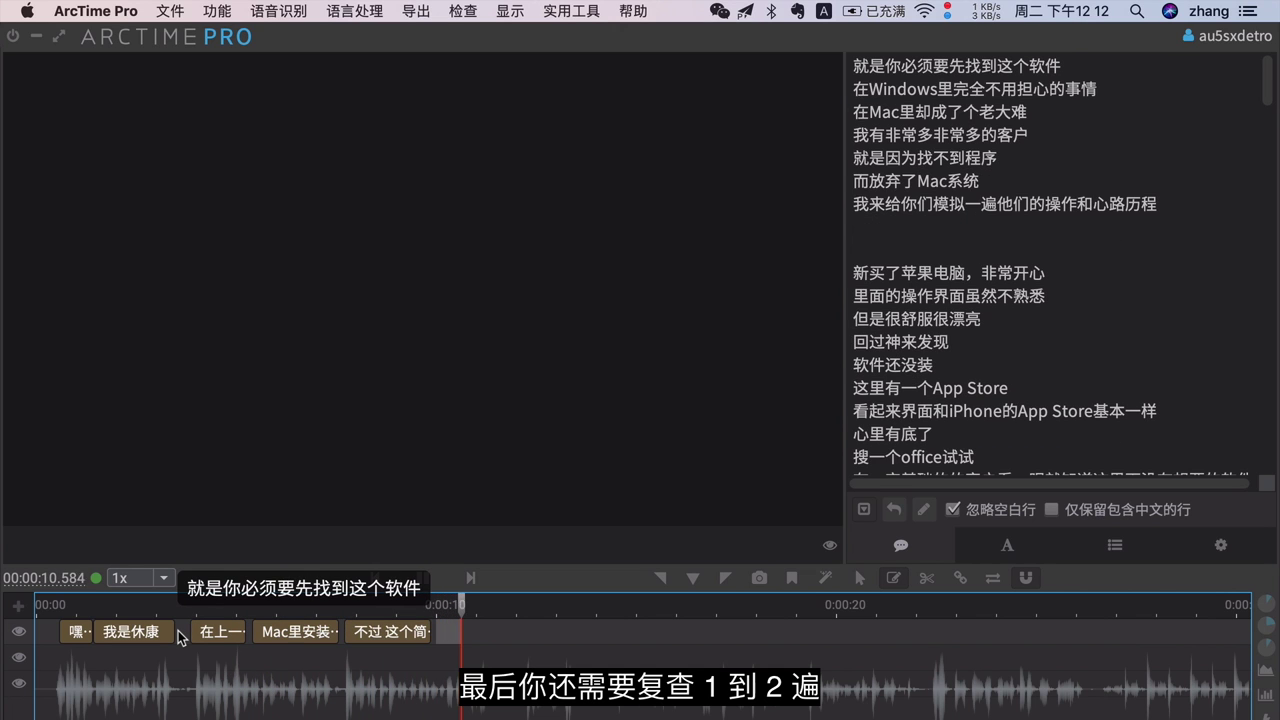
{"action": "key", "text": "j"}
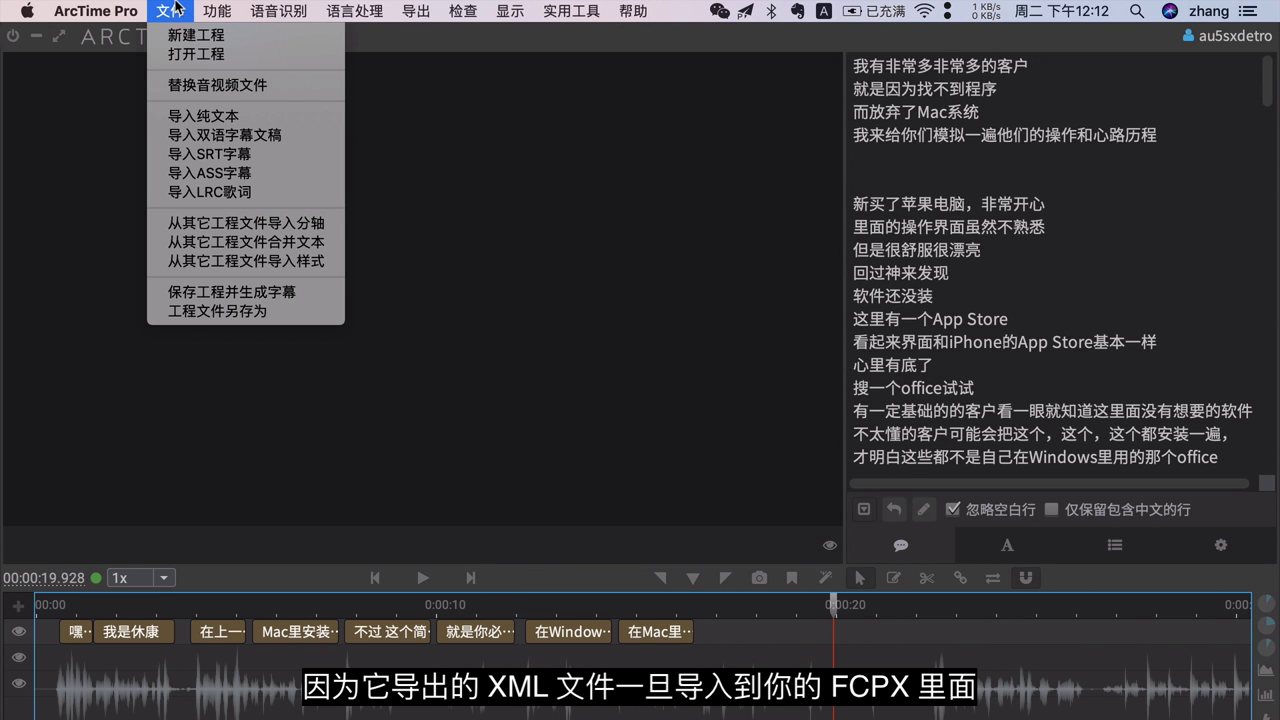
{"action": "mouse_move", "coordinate": [437, 6]}
{"action": "mouse_move", "coordinate": [540, 191]}
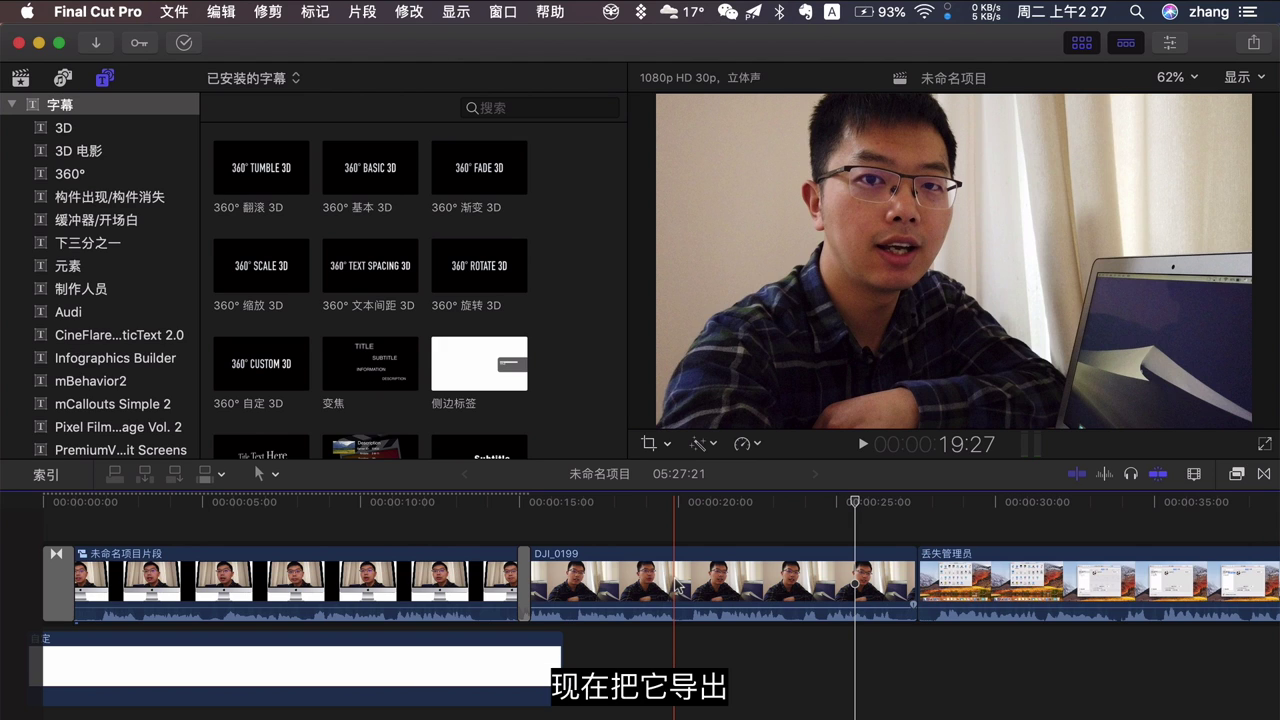
- Export the project as an audio-only .m4a with 完成时 set to 什么都不做, checking background tasks
{"action": "key", "text": "super+e"}
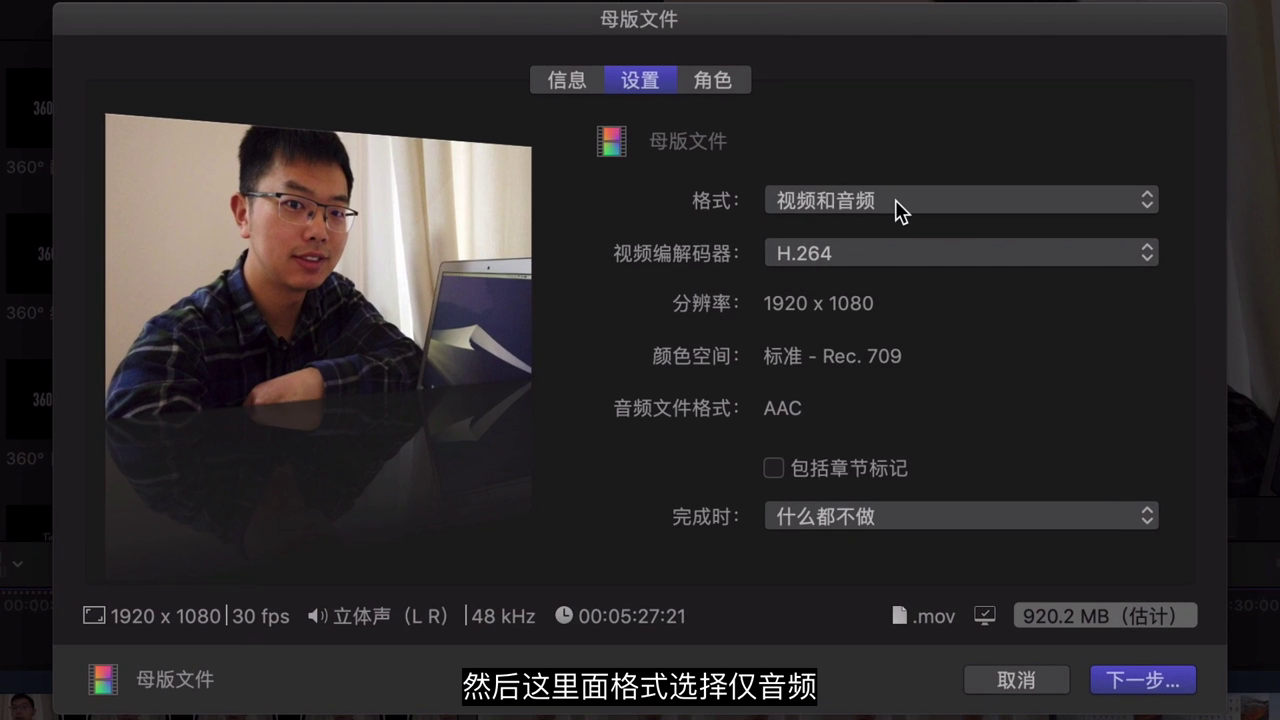
{"action": "left_click", "coordinate": [884, 201]}
{"action": "left_click", "coordinate": [858, 253]}
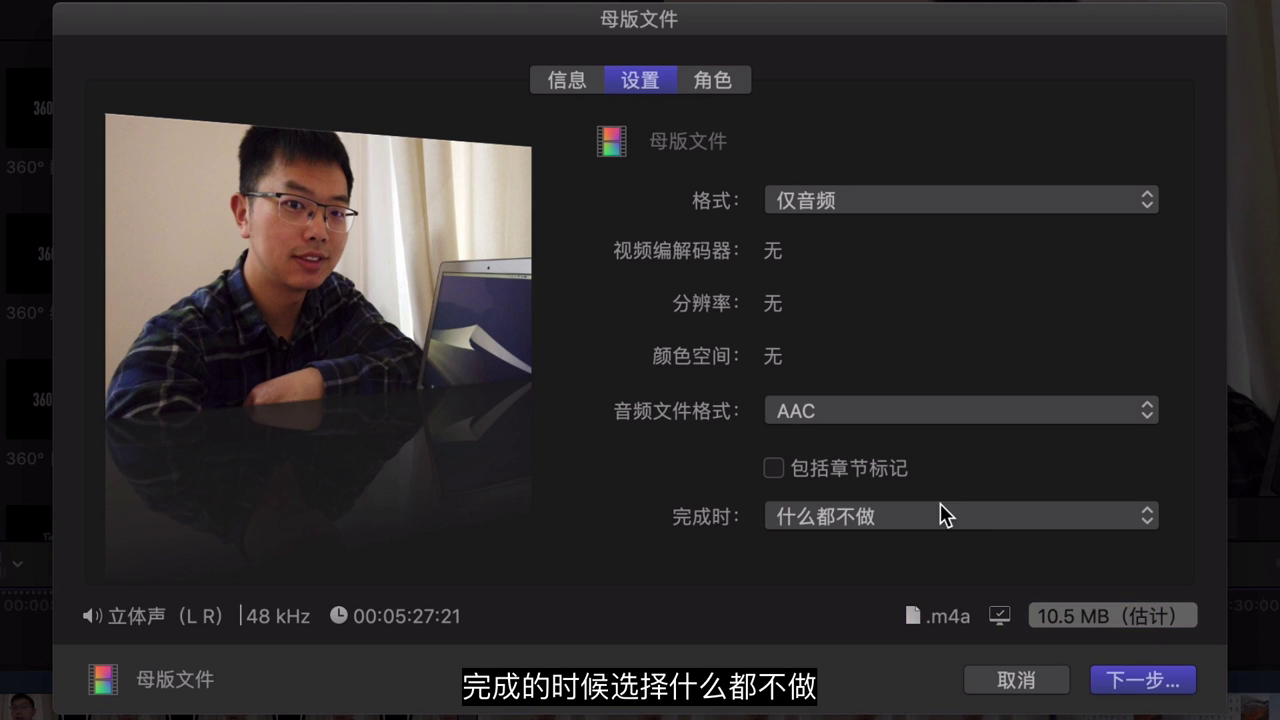
{"action": "left_click", "coordinate": [901, 517]}
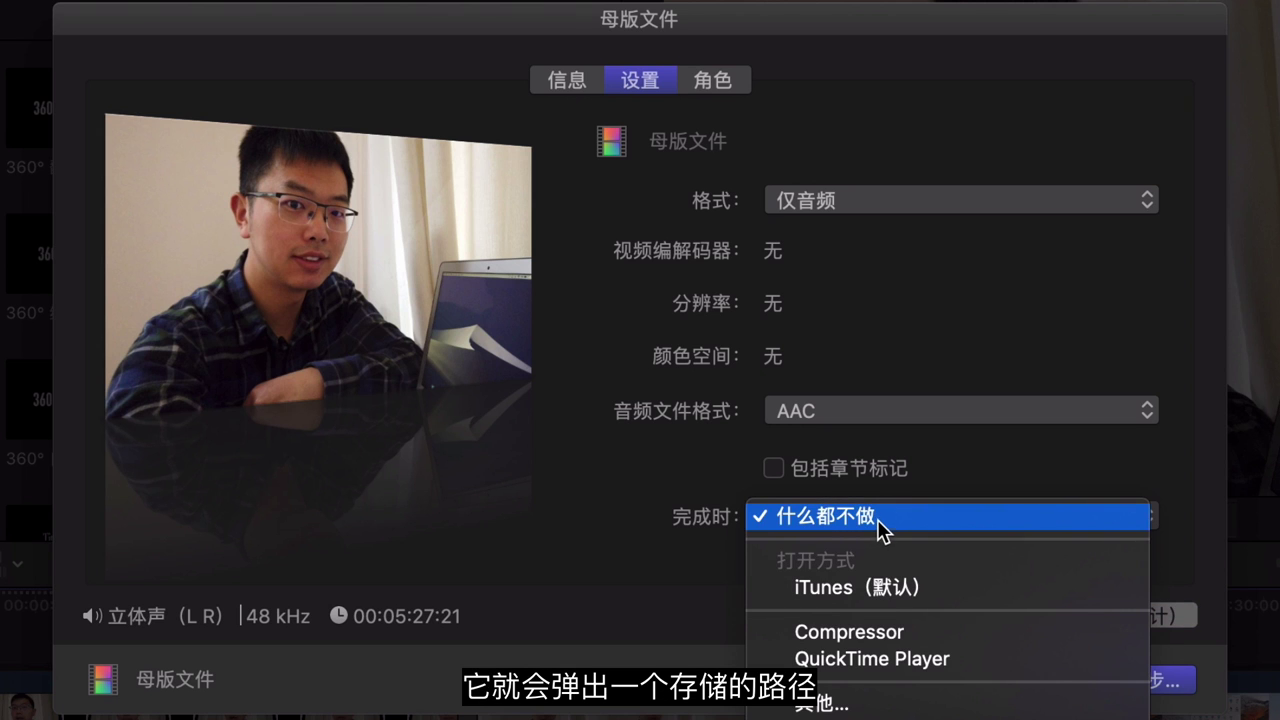
{"action": "left_click", "coordinate": [877, 519]}
{"action": "left_click", "coordinate": [1130, 684]}
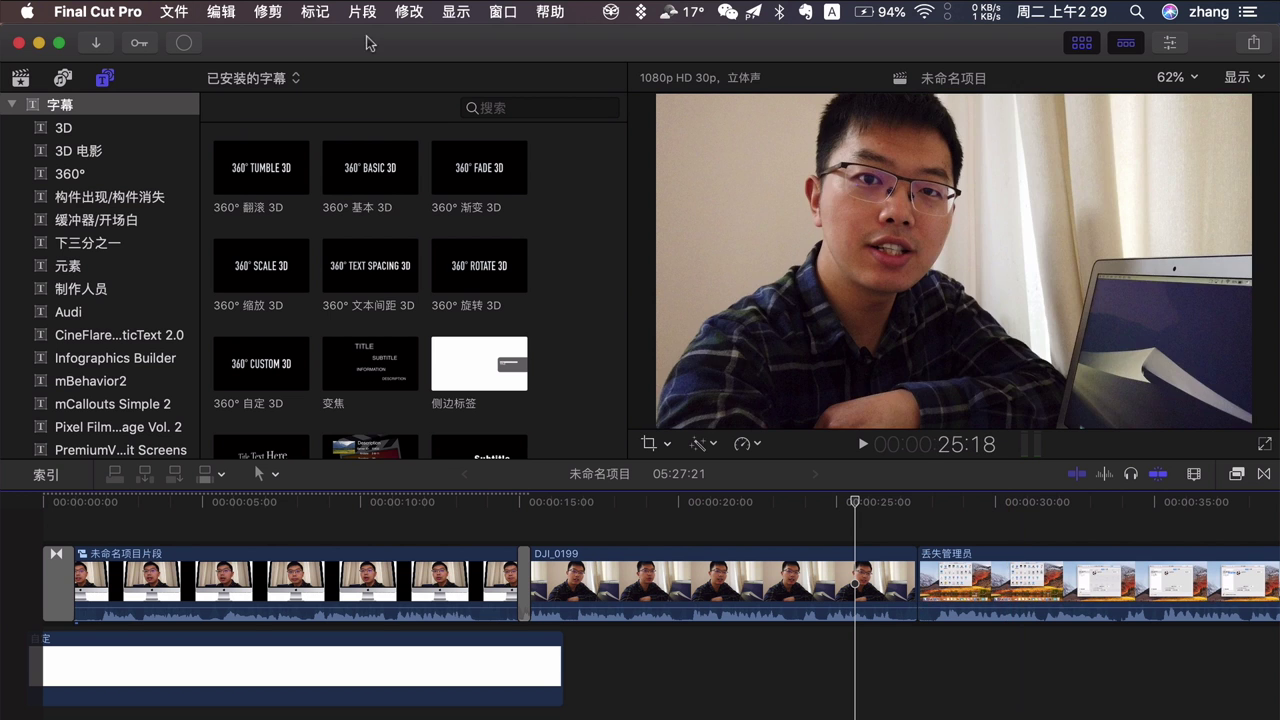
{"action": "left_click", "coordinate": [184, 46]}
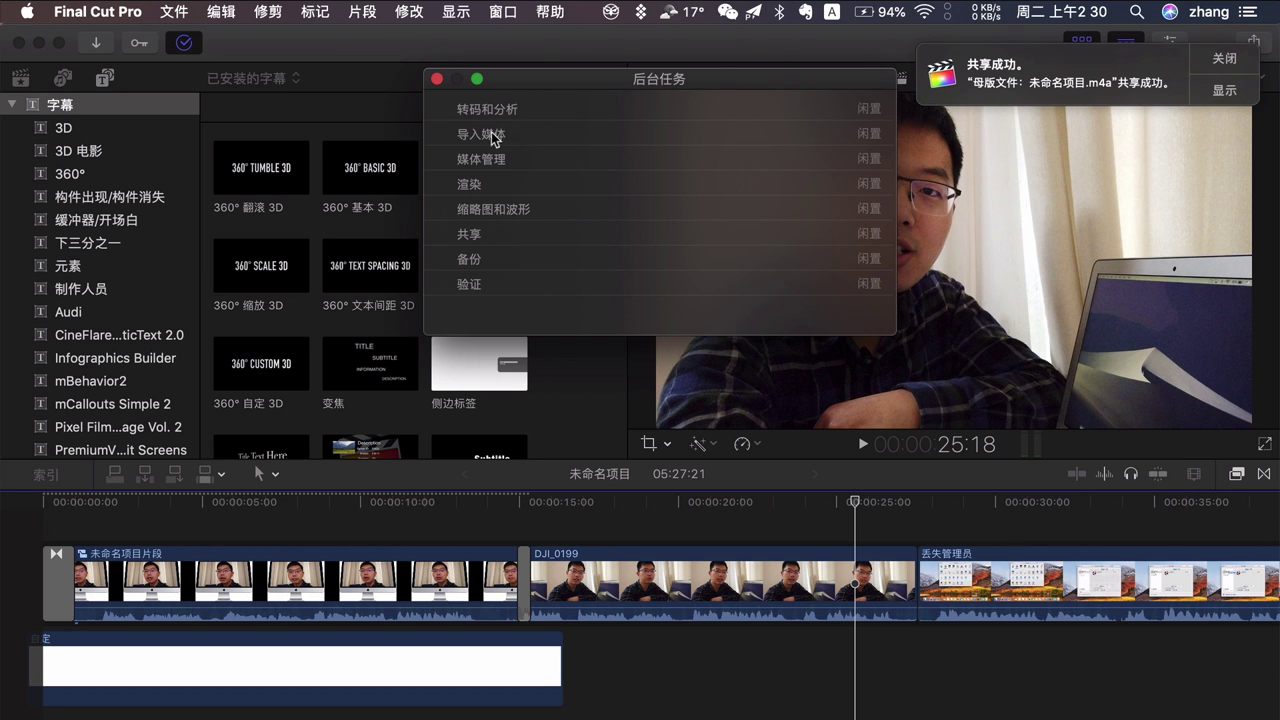
{"action": "left_click", "coordinate": [437, 79]}
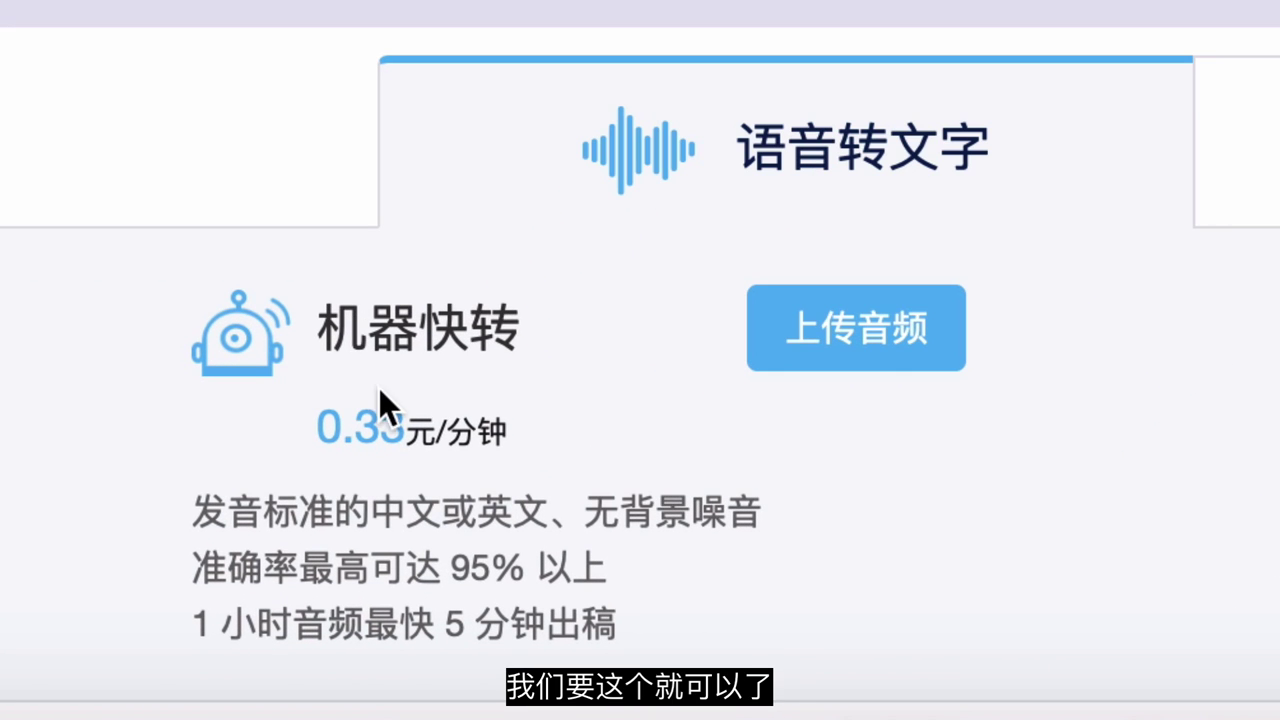
{"action": "left_click_drag", "start_coordinate": [343, 338], "coordinate": [550, 336]}
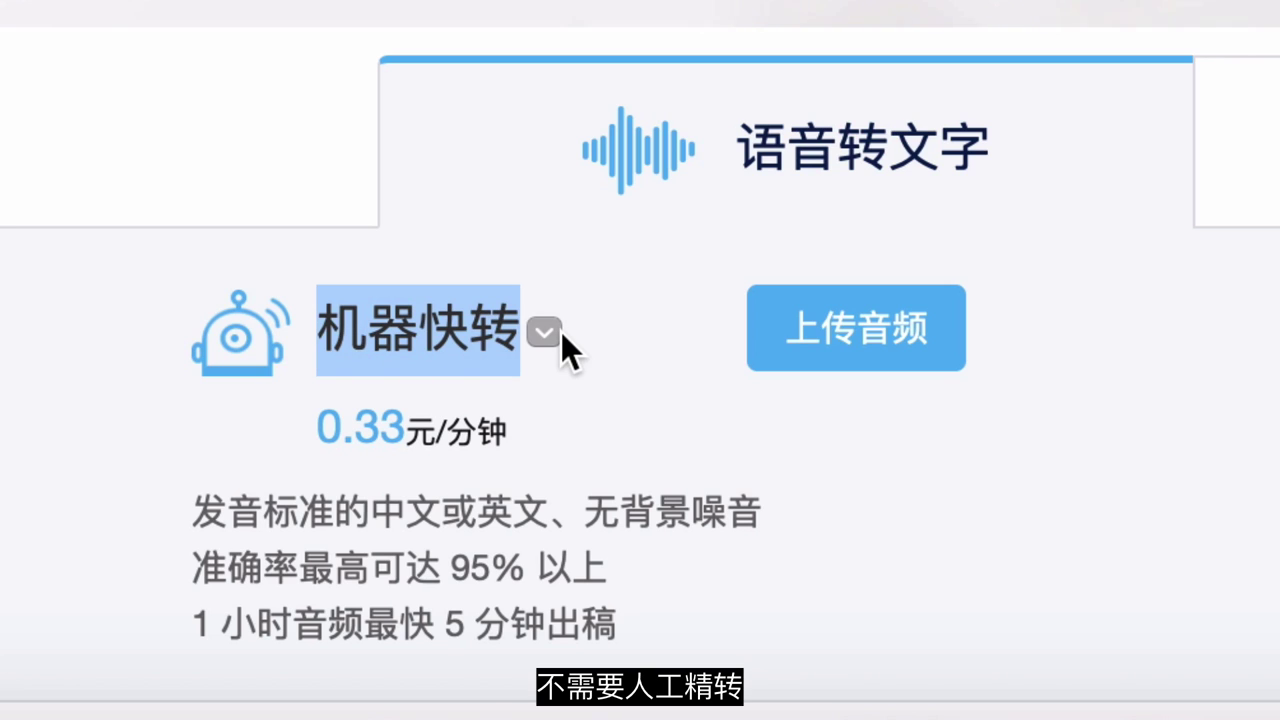
{"action": "left_click", "coordinate": [478, 433]}
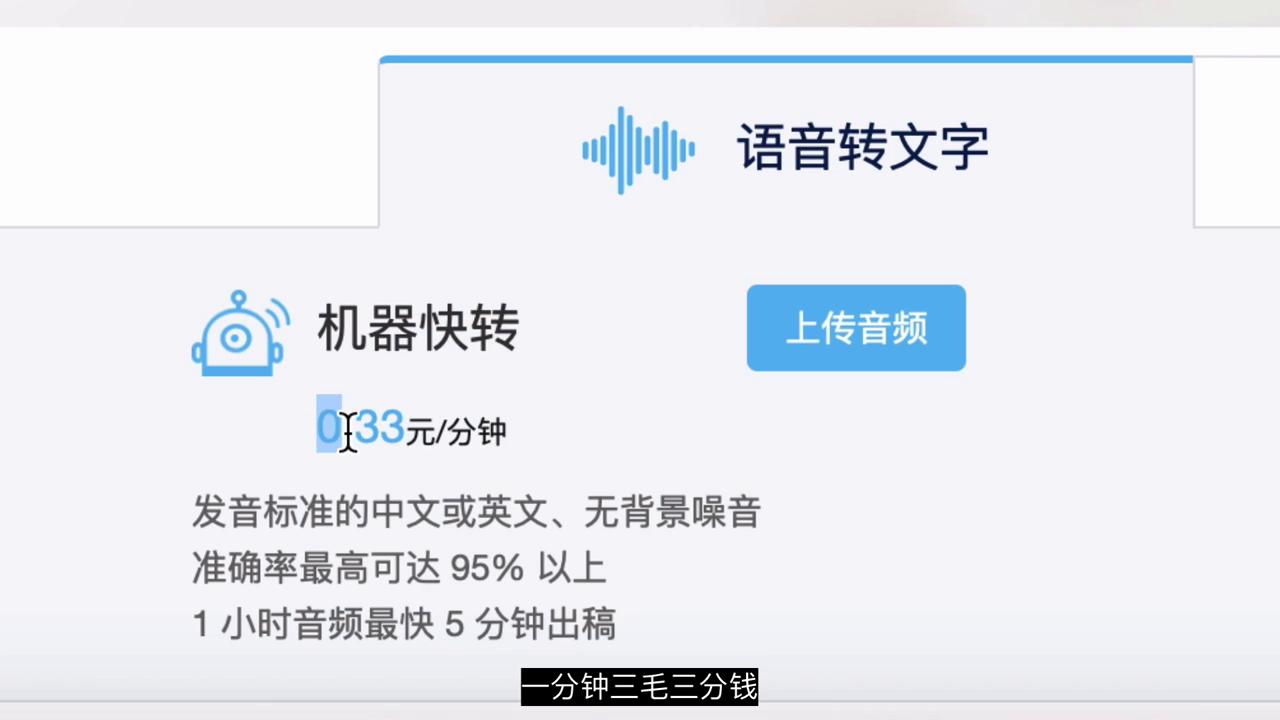
{"action": "left_click_drag", "start_coordinate": [347, 432], "coordinate": [408, 430]}
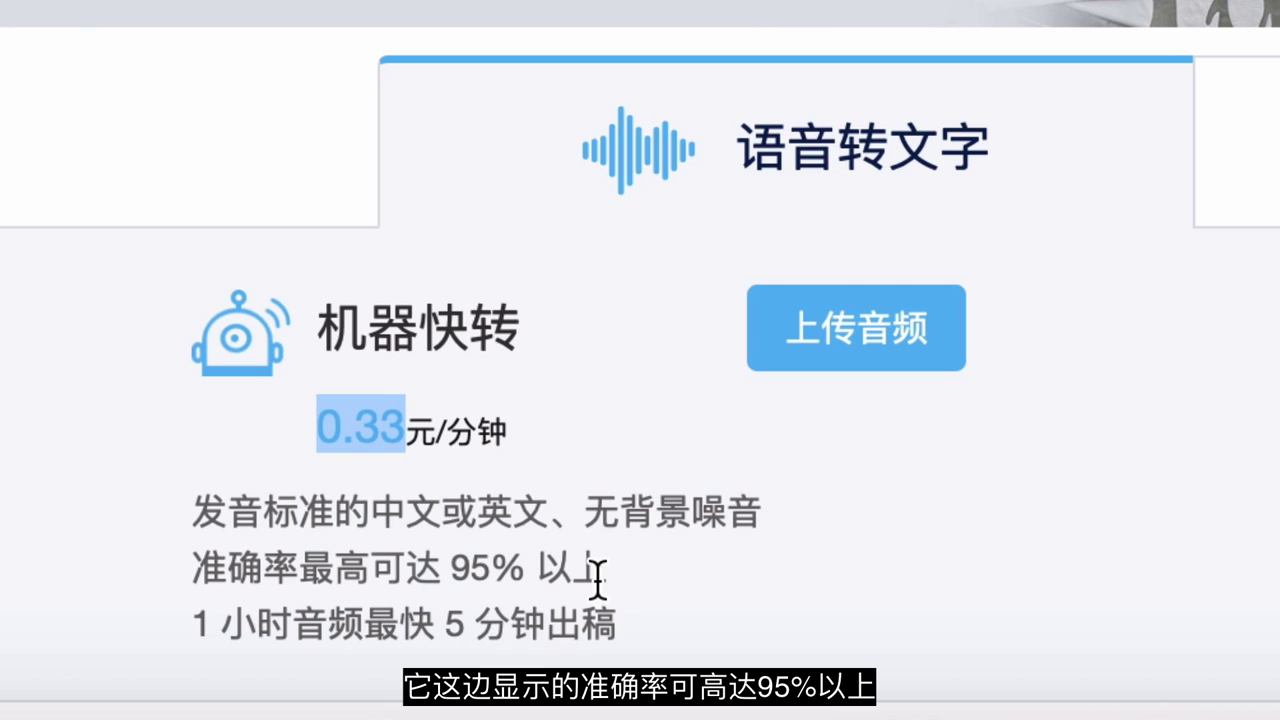
{"action": "left_click", "coordinate": [670, 561]}
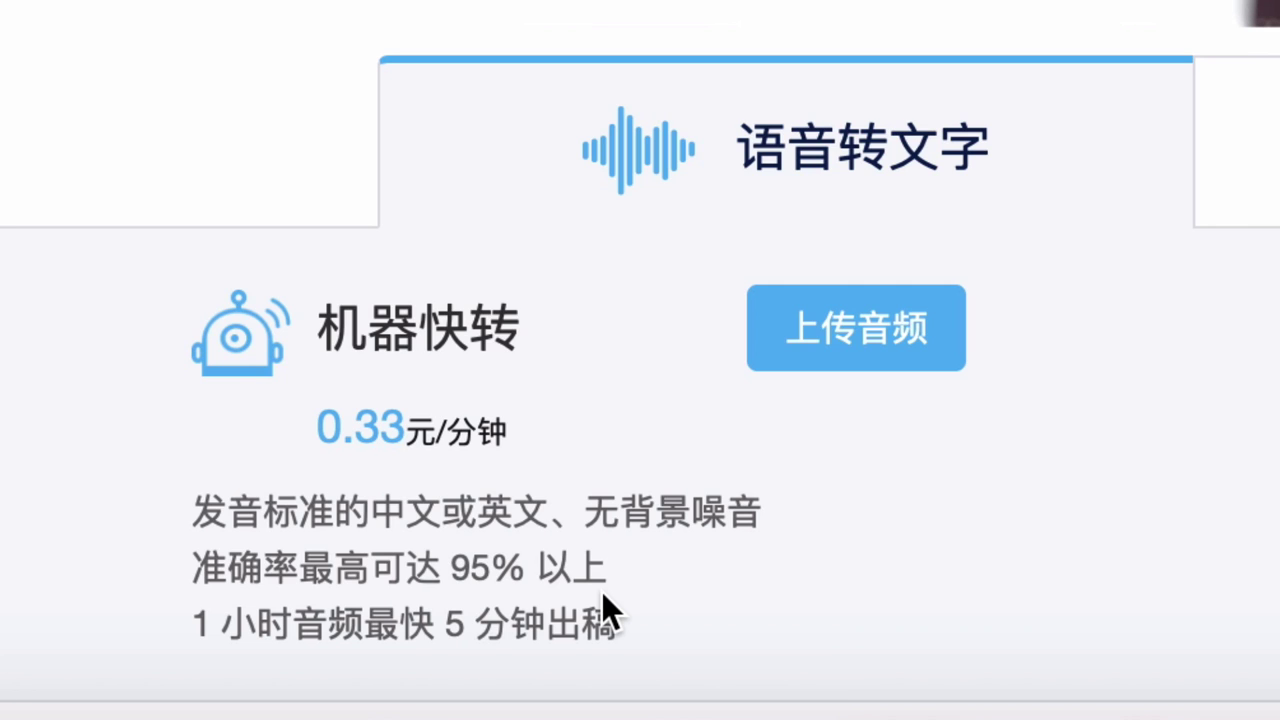
- Upload 未命名项目.m4a to 讯飞听见 for transcription
{"action": "left_click", "coordinate": [860, 366]}
{"action": "left_click", "coordinate": [465, 426]}
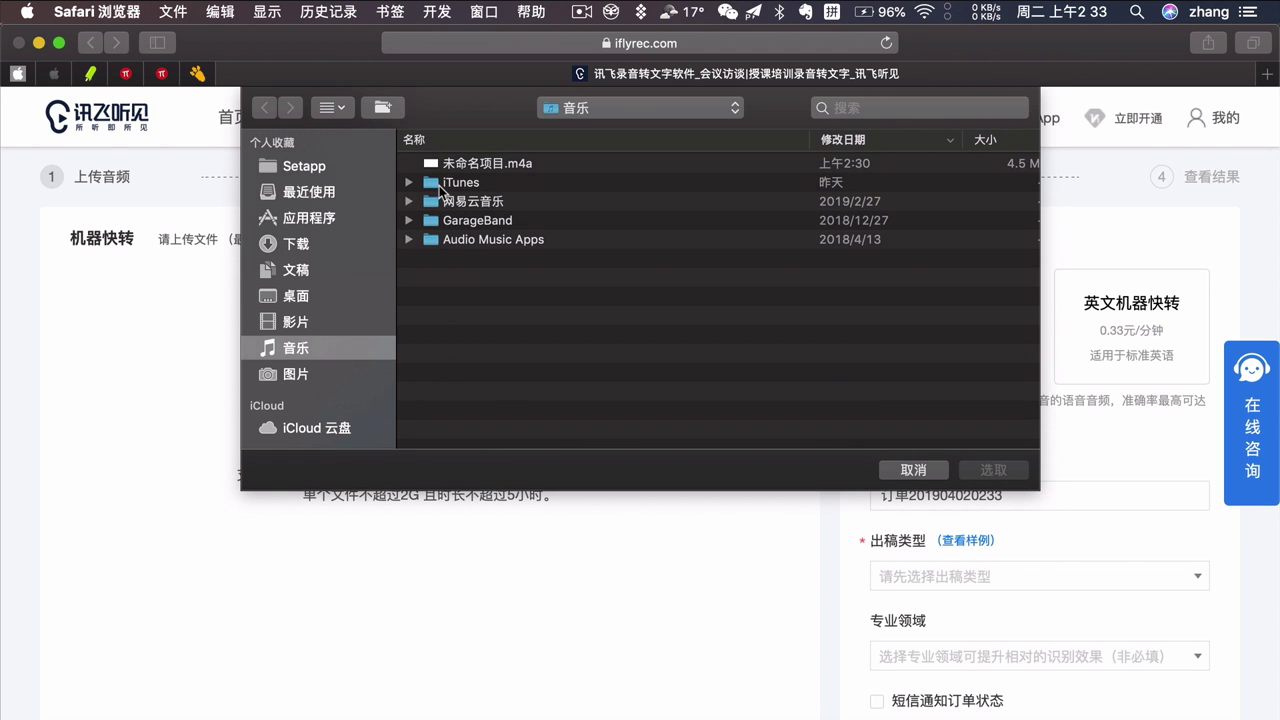
{"action": "double_click", "coordinate": [477, 165]}
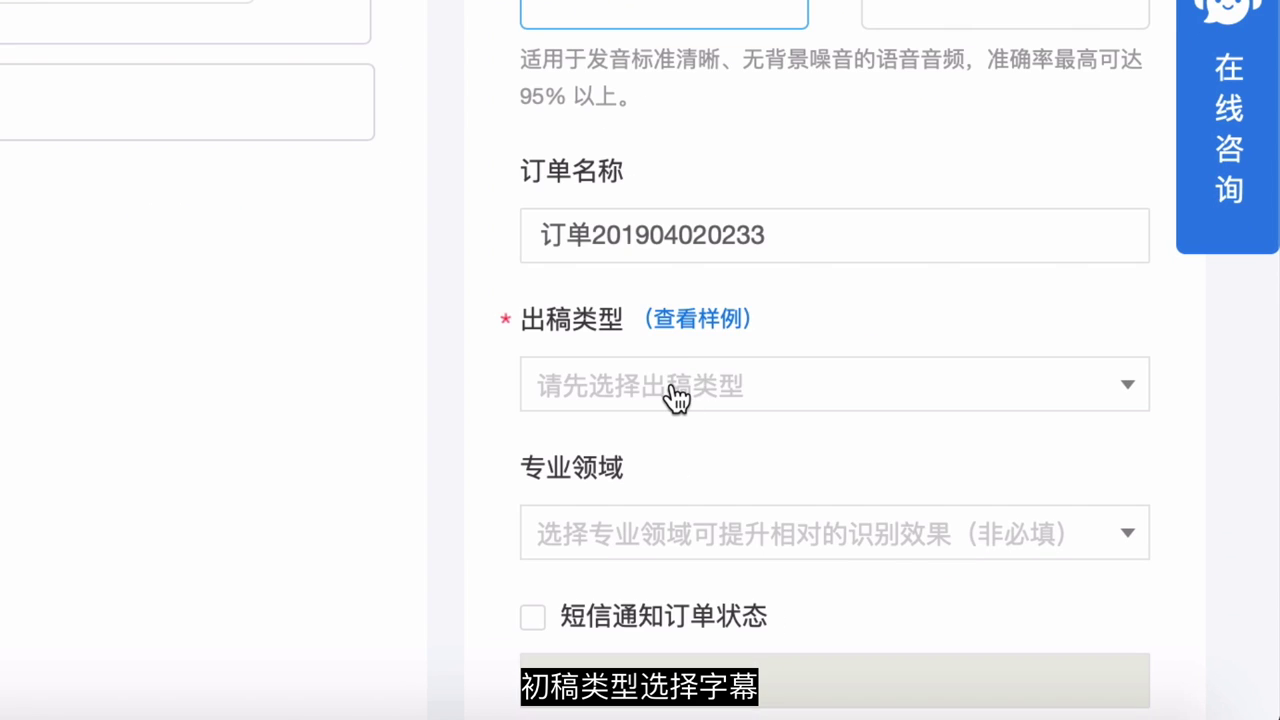
- Order 字幕 output with a 20-character line limit in the IT科技 domain
{"action": "left_click", "coordinate": [676, 395]}
{"action": "left_click", "coordinate": [665, 333]}
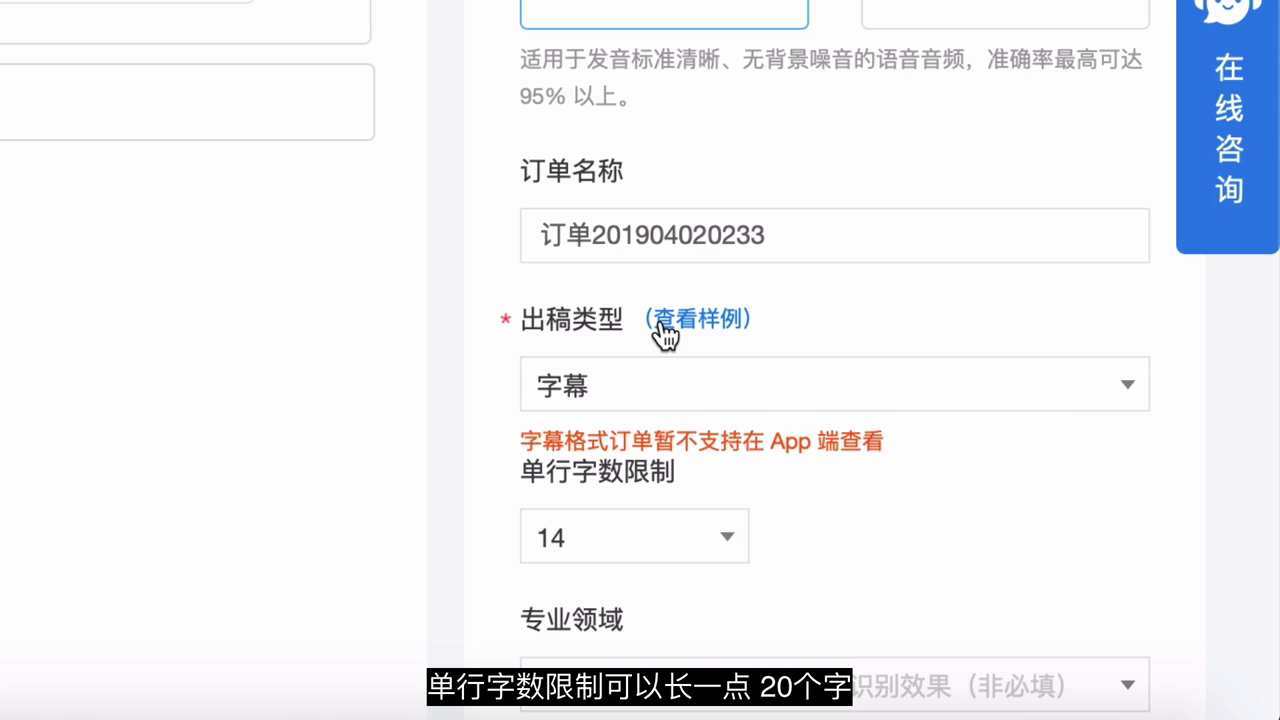
{"action": "left_click", "coordinate": [658, 540]}
{"action": "left_click", "coordinate": [625, 420]}
{"action": "scroll", "coordinate": [700, 500], "scroll_direction": "down", "scroll_amount": 2}
{"action": "left_click", "coordinate": [778, 508]}
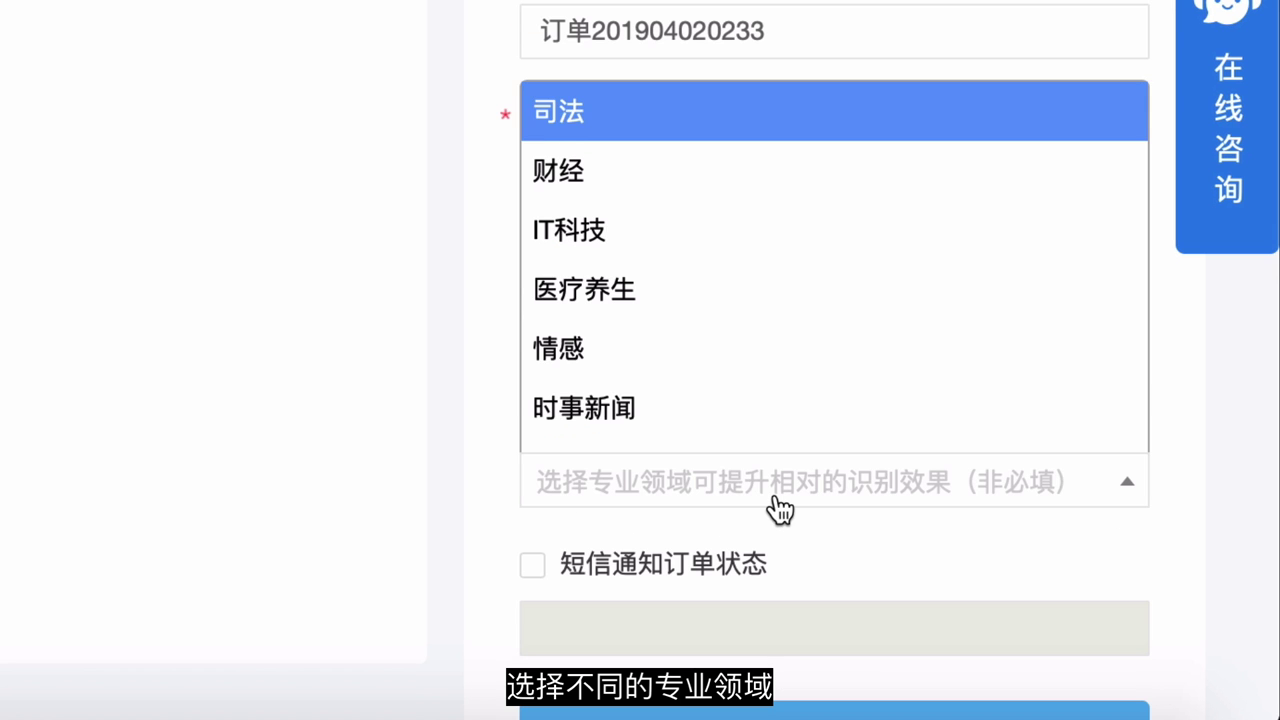
{"action": "left_click", "coordinate": [643, 256]}
{"action": "scroll", "coordinate": [650, 263], "scroll_direction": "down", "scroll_amount": 3}
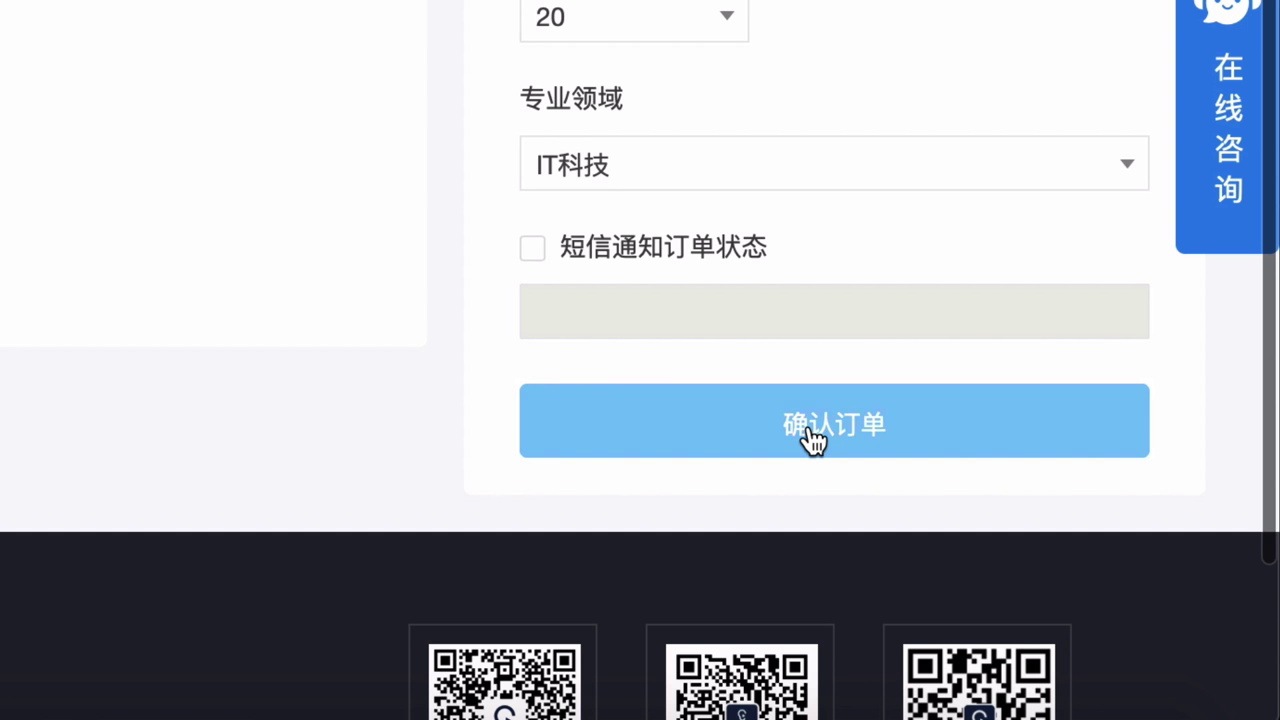
{"action": "left_click", "coordinate": [814, 437]}
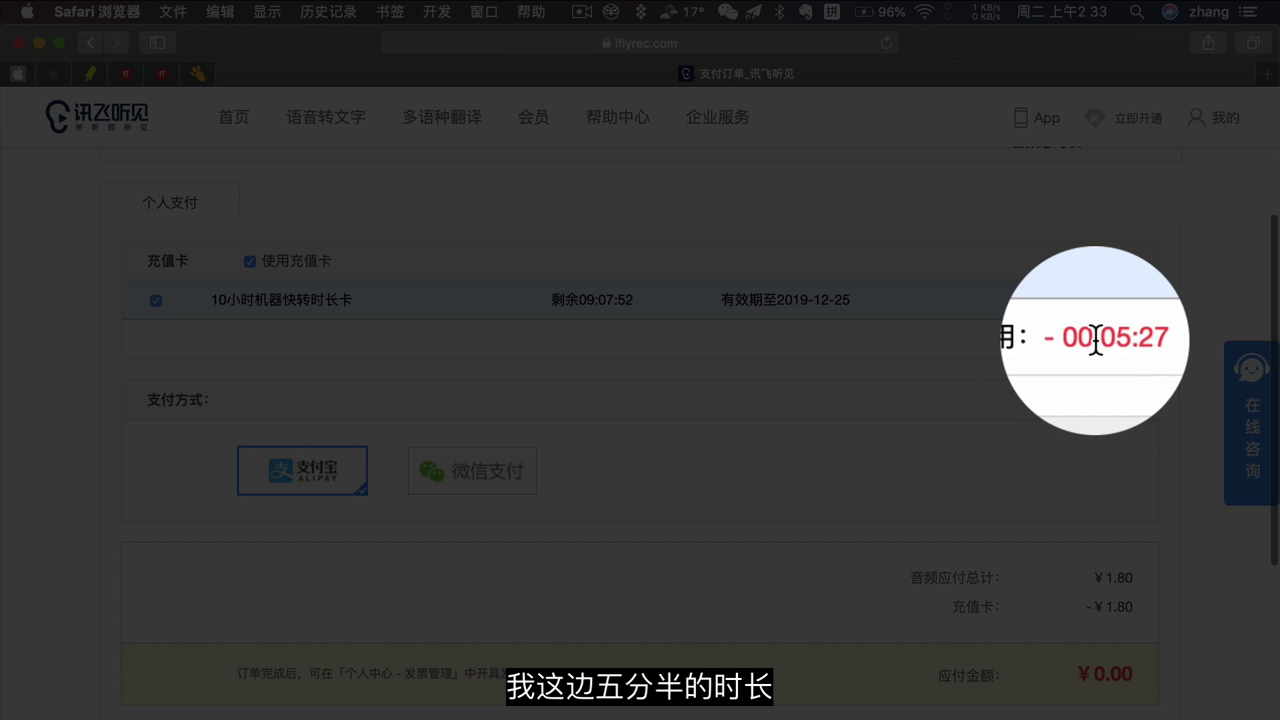
- Pay for the order with the prepaid card, 00:05:27 deducted, and open the subtitle results
{"action": "left_click_drag", "start_coordinate": [1095, 339], "coordinate": [1084, 354]}
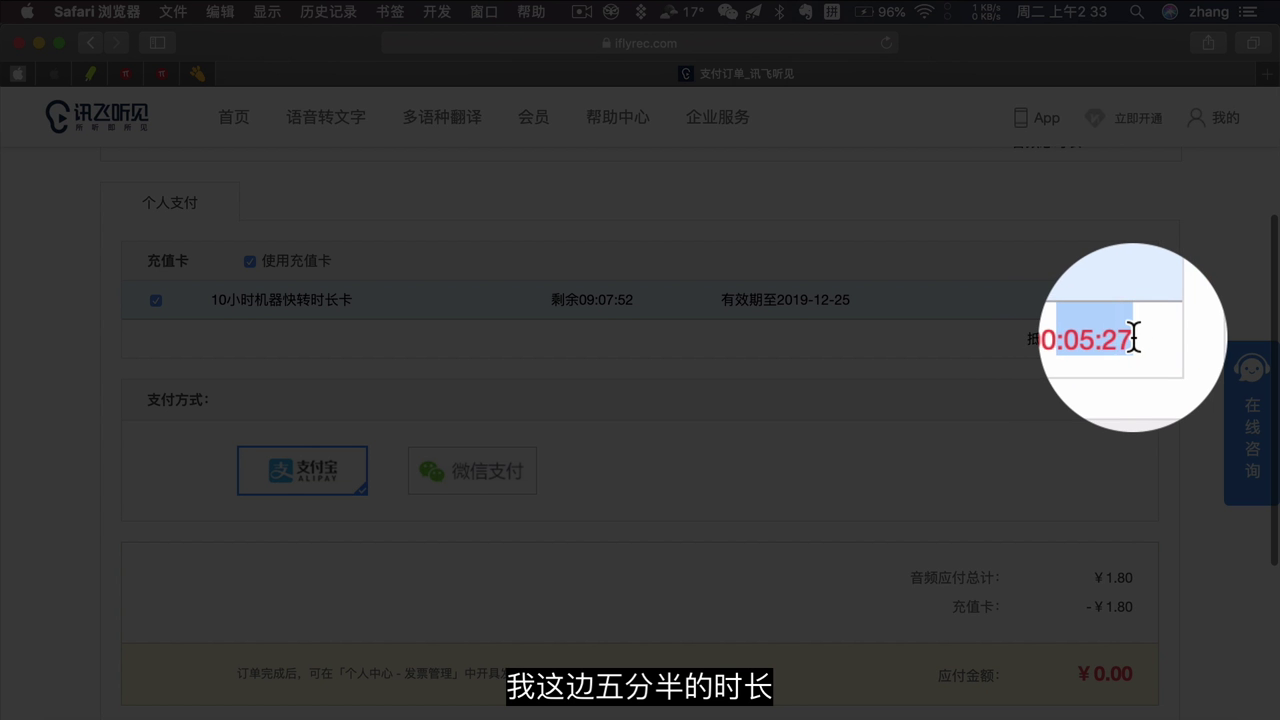
{"action": "scroll", "coordinate": [1040, 540], "scroll_direction": "down", "scroll_amount": 1}
{"action": "left_click", "coordinate": [1070, 550]}
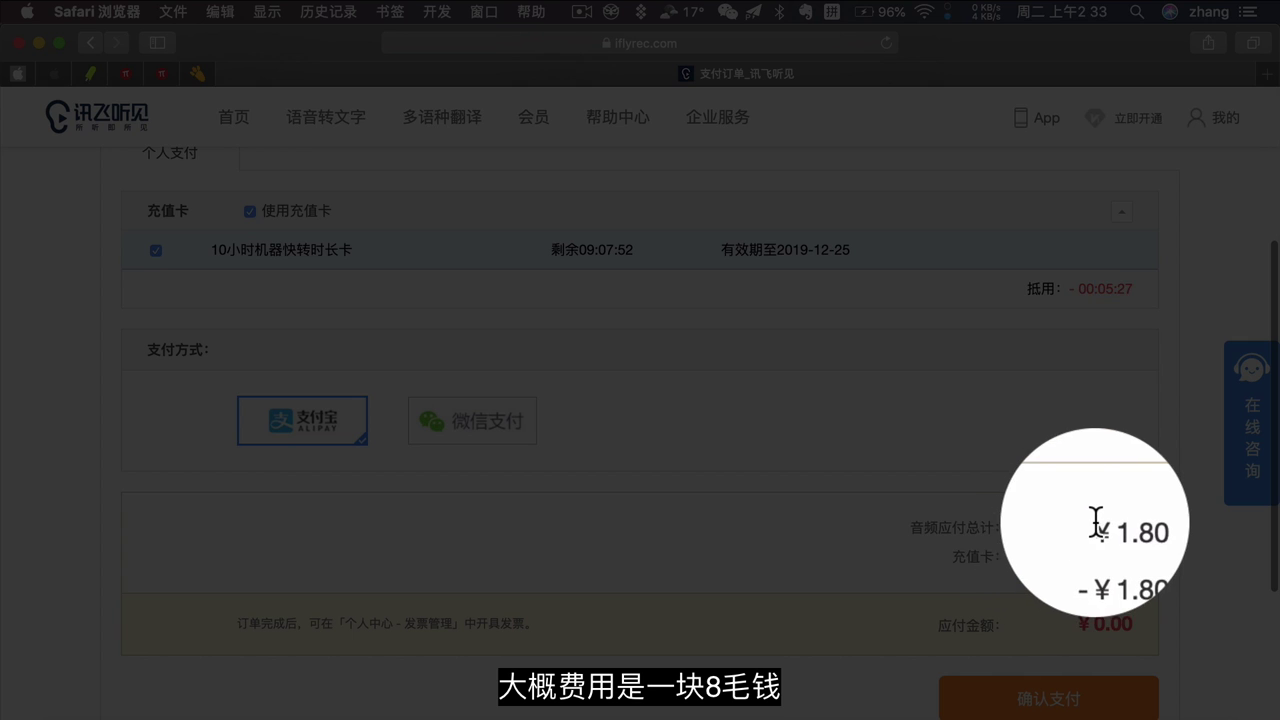
{"action": "scroll", "coordinate": [1068, 545], "scroll_direction": "down", "scroll_amount": 2}
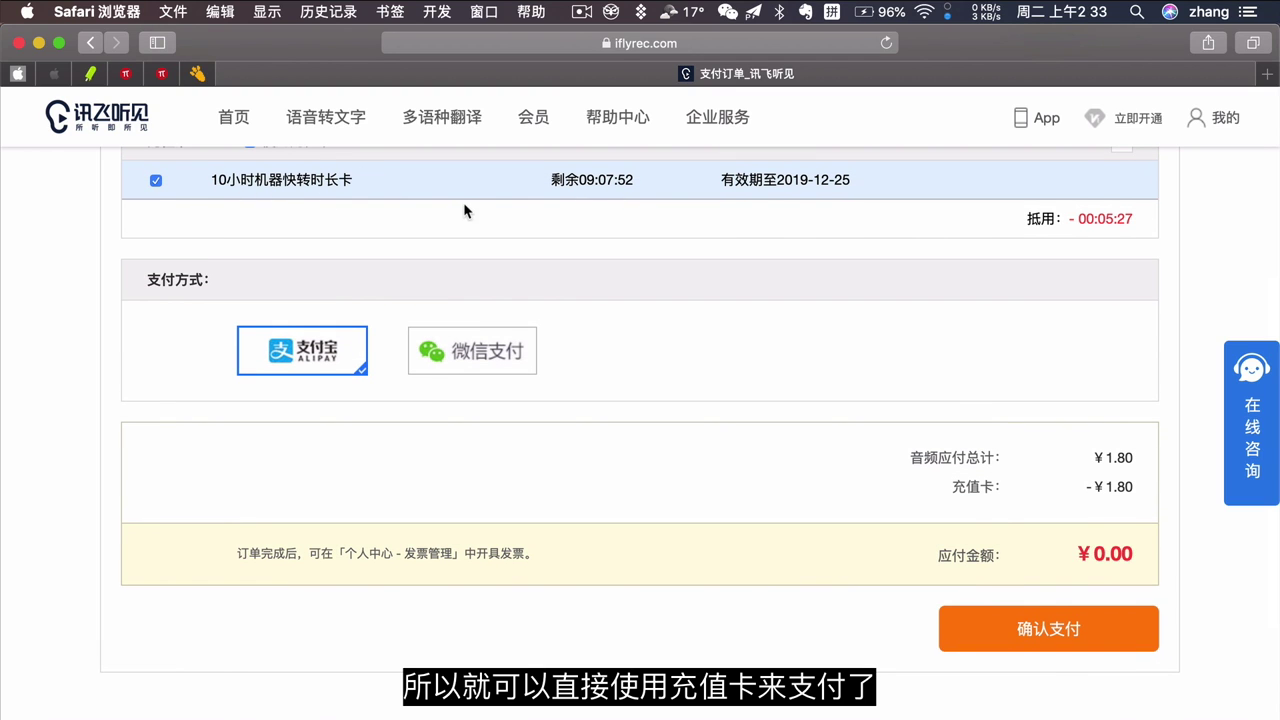
{"action": "left_click", "coordinate": [1057, 646]}
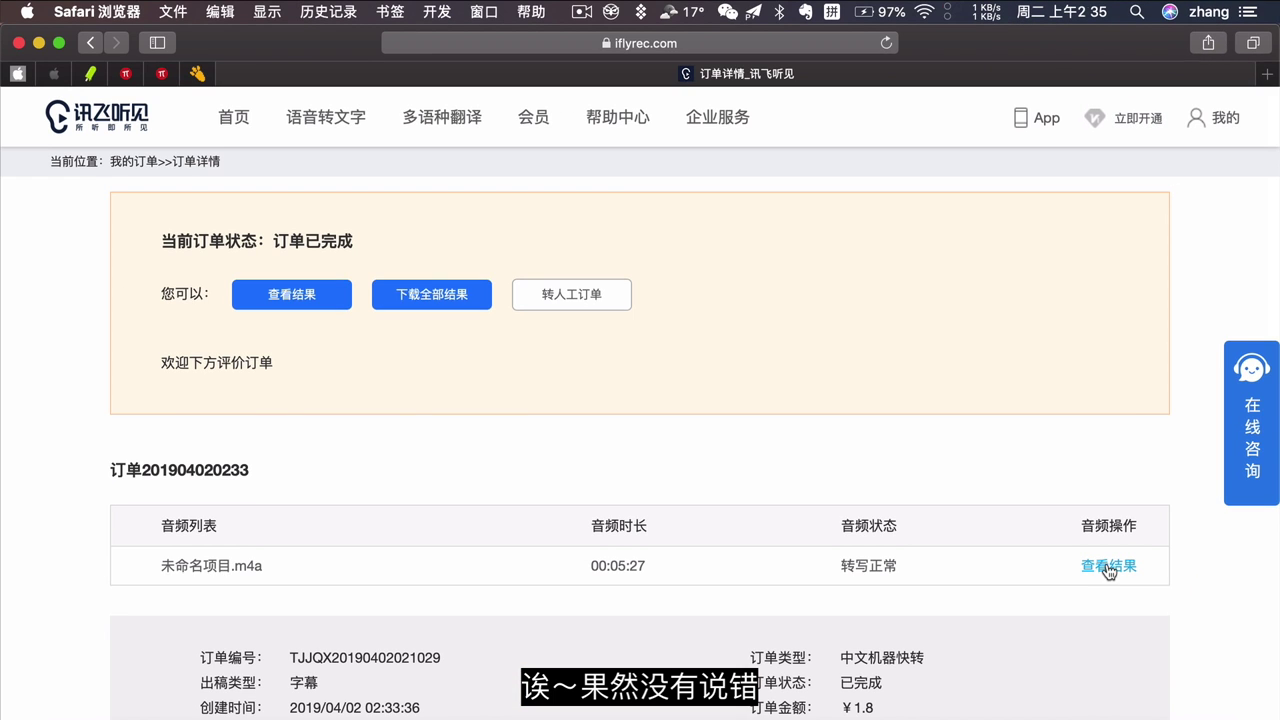
{"action": "left_click", "coordinate": [1100, 488]}
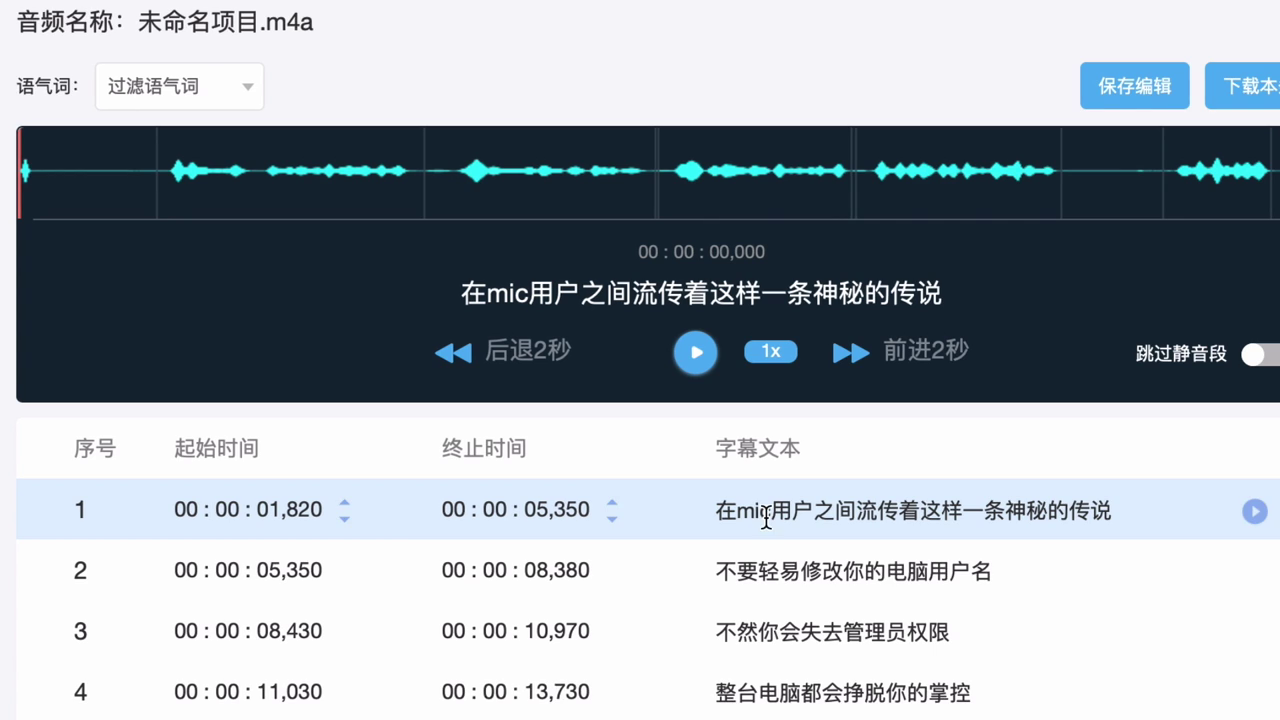
- Change 'mic' to 'Mac' in the first subtitle line
{"action": "left_click", "coordinate": [768, 512]}
{"action": "key", "text": "BackSpace"}
{"action": "key", "text": "BackSpace"}
{"action": "key", "text": "BackSpace"}
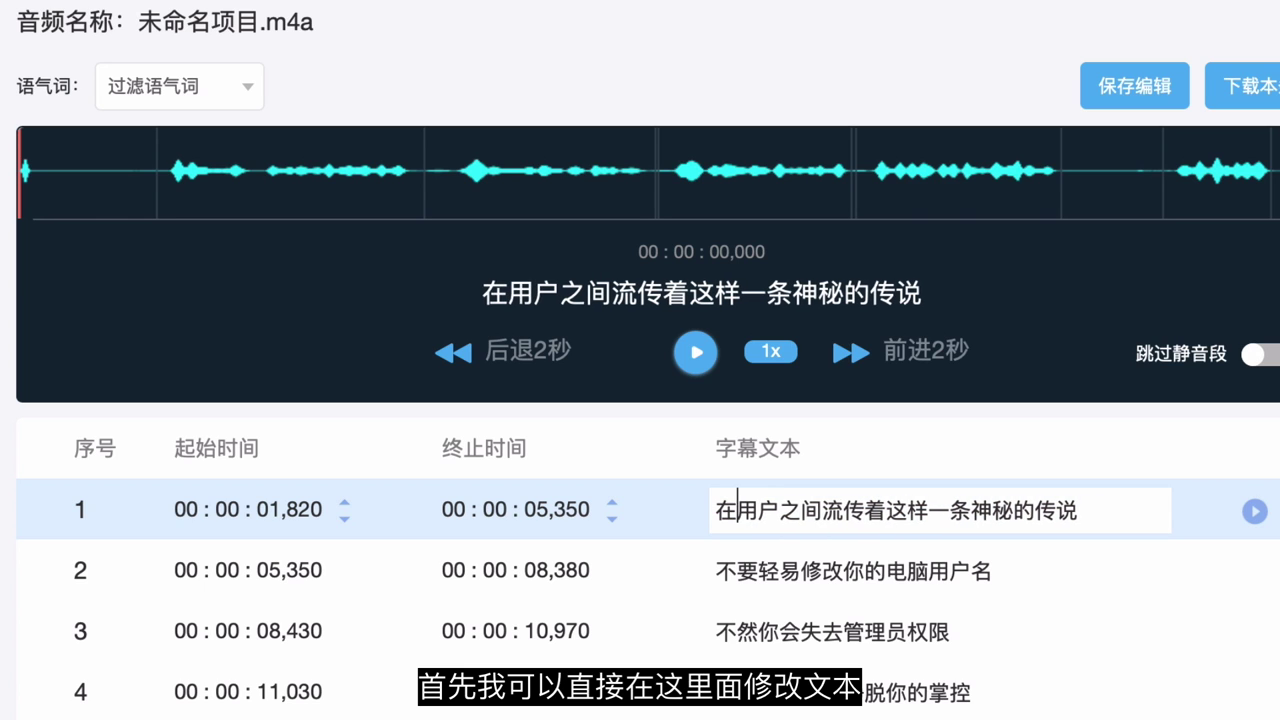
{"action": "type", "text": "Mac"}
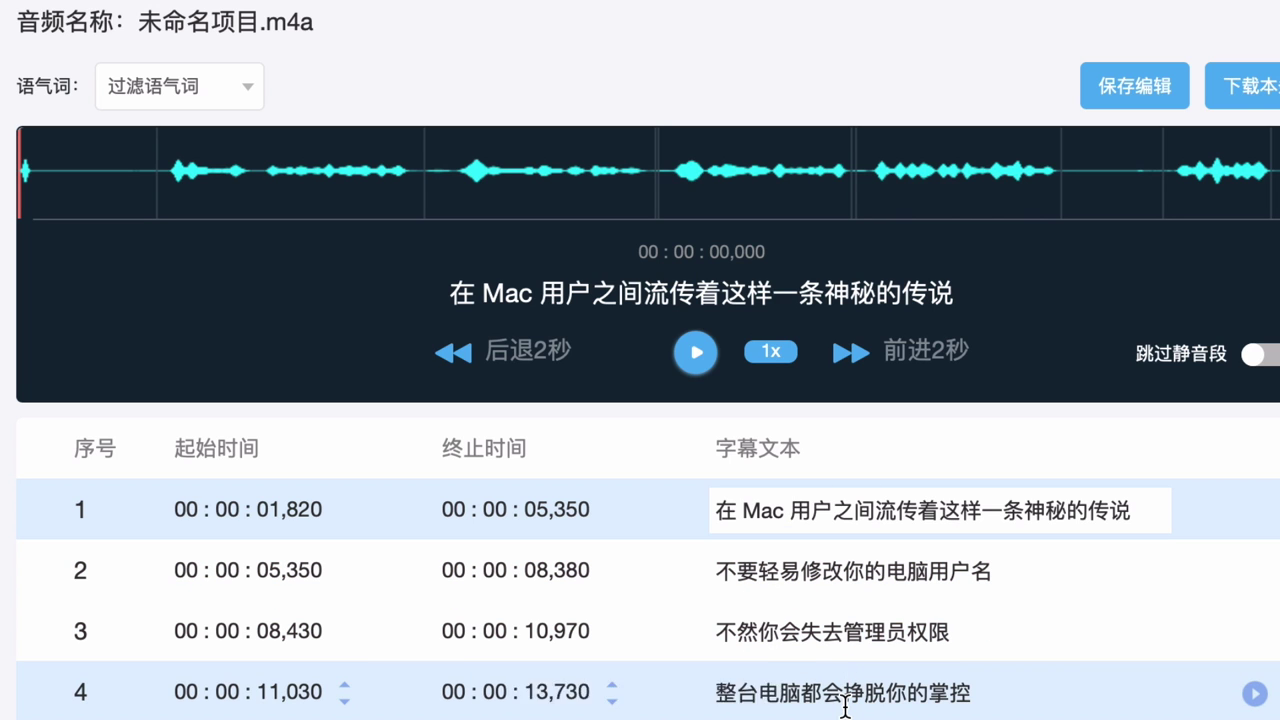
- Merge row 11 into the subtitle above and split row 20 after 行为
{"action": "scroll", "coordinate": [835, 650], "scroll_direction": "down", "scroll_amount": 5}
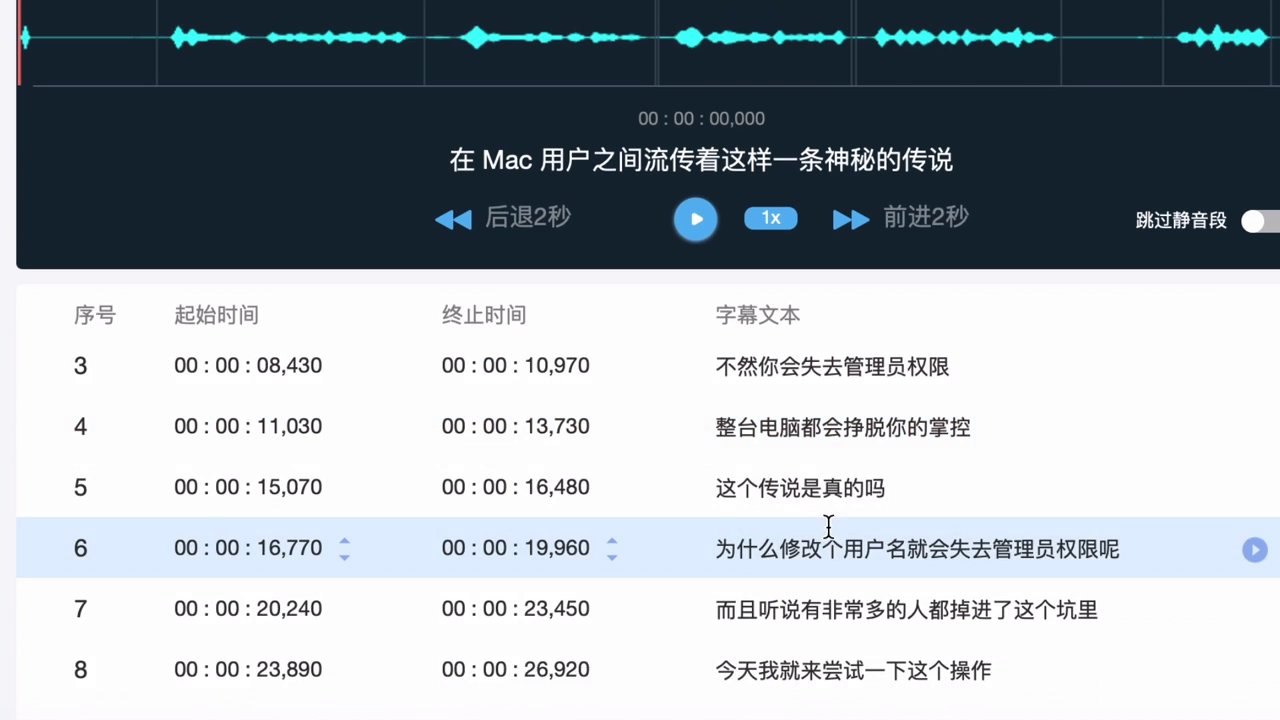
{"action": "scroll", "coordinate": [828, 525], "scroll_direction": "down", "scroll_amount": 4}
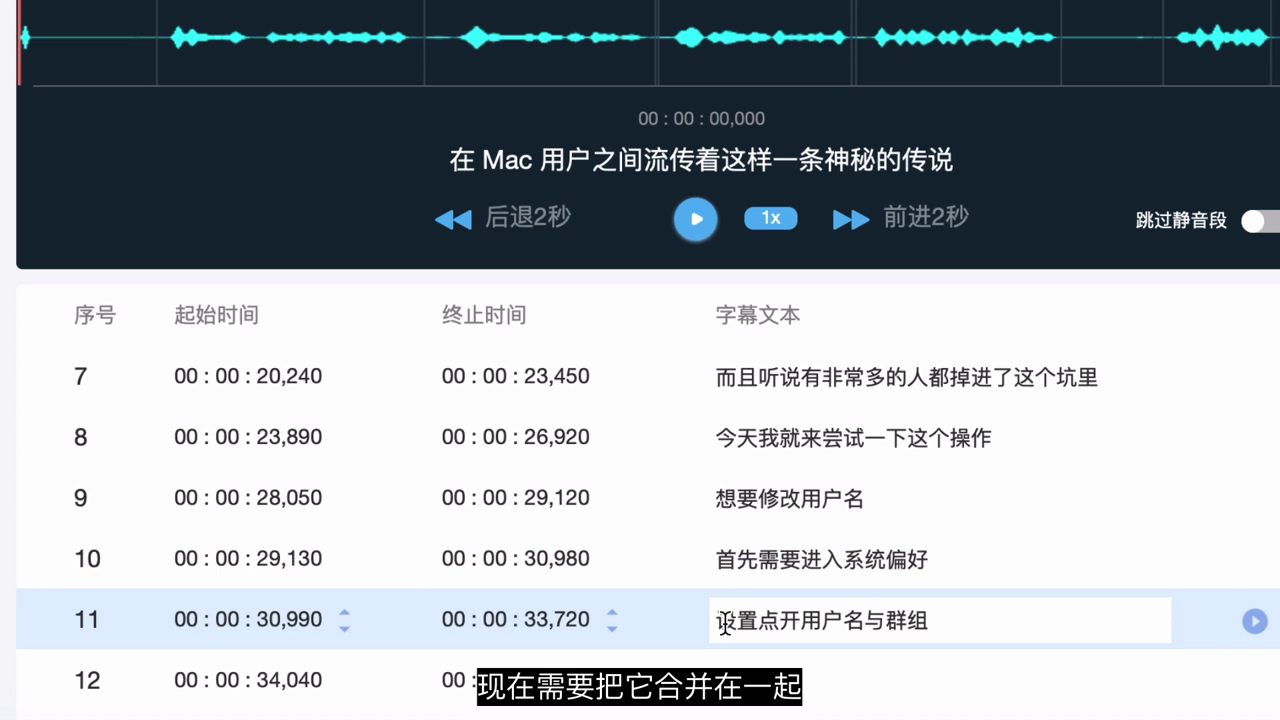
{"action": "left_click", "coordinate": [717, 622]}
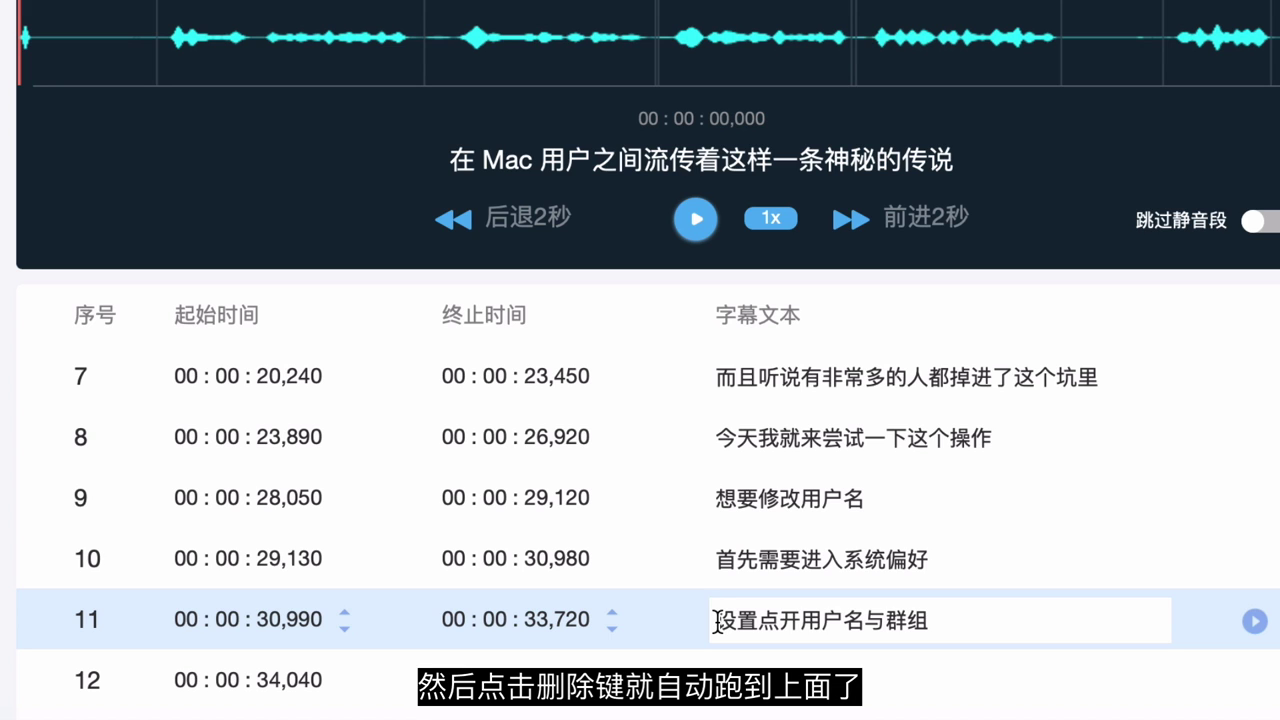
{"action": "key", "text": "BackSpace"}
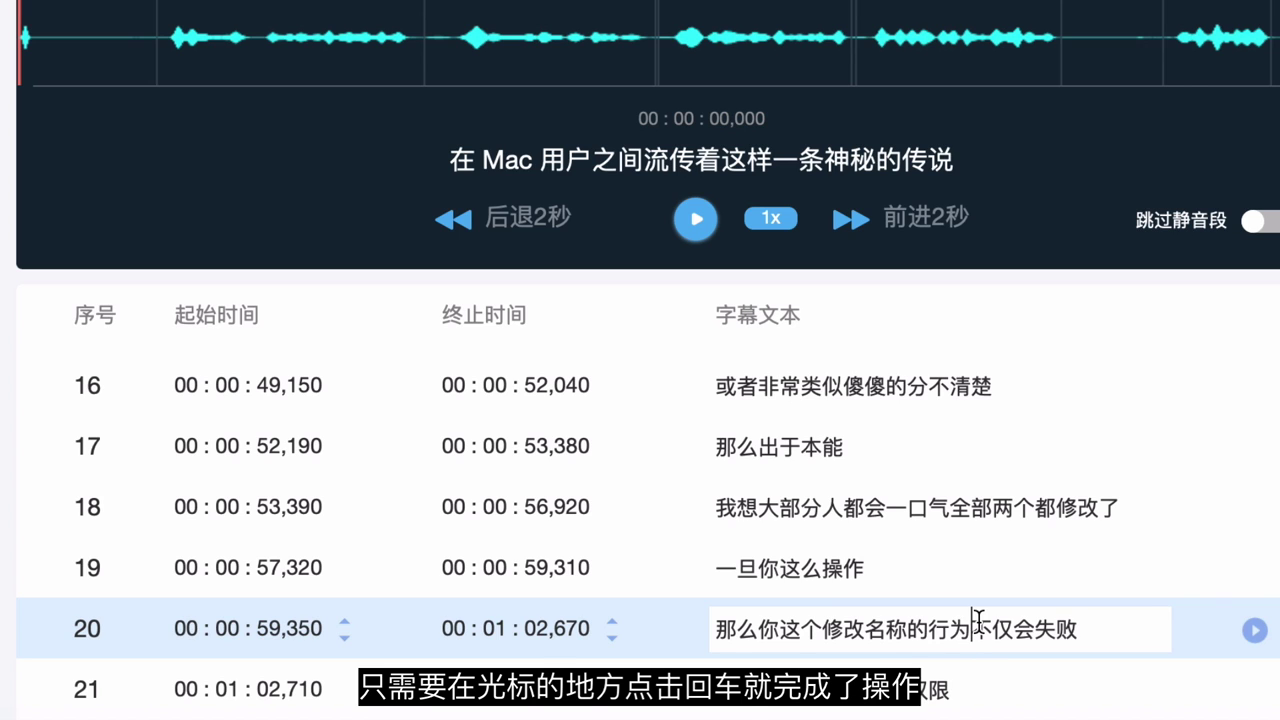
{"action": "key", "text": "Return"}
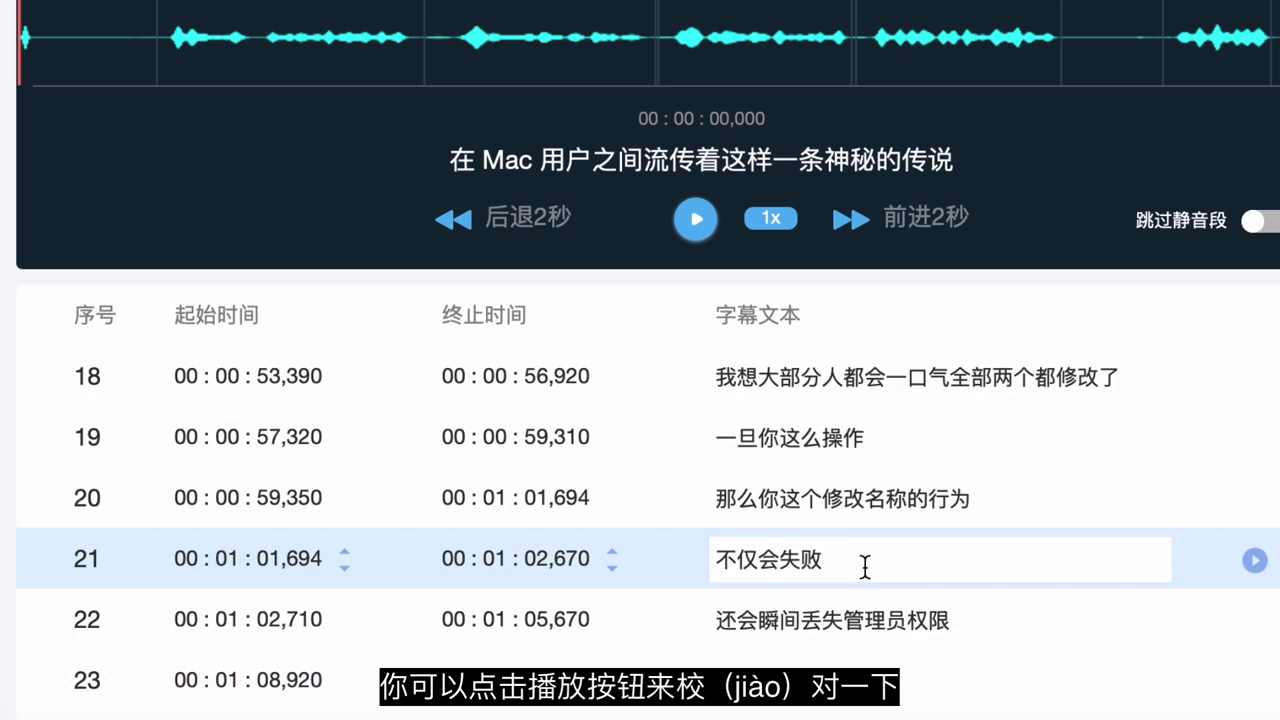
- Play back rows 21 and 22 to check the edited subtitles' timing
{"action": "left_click", "coordinate": [1254, 561]}
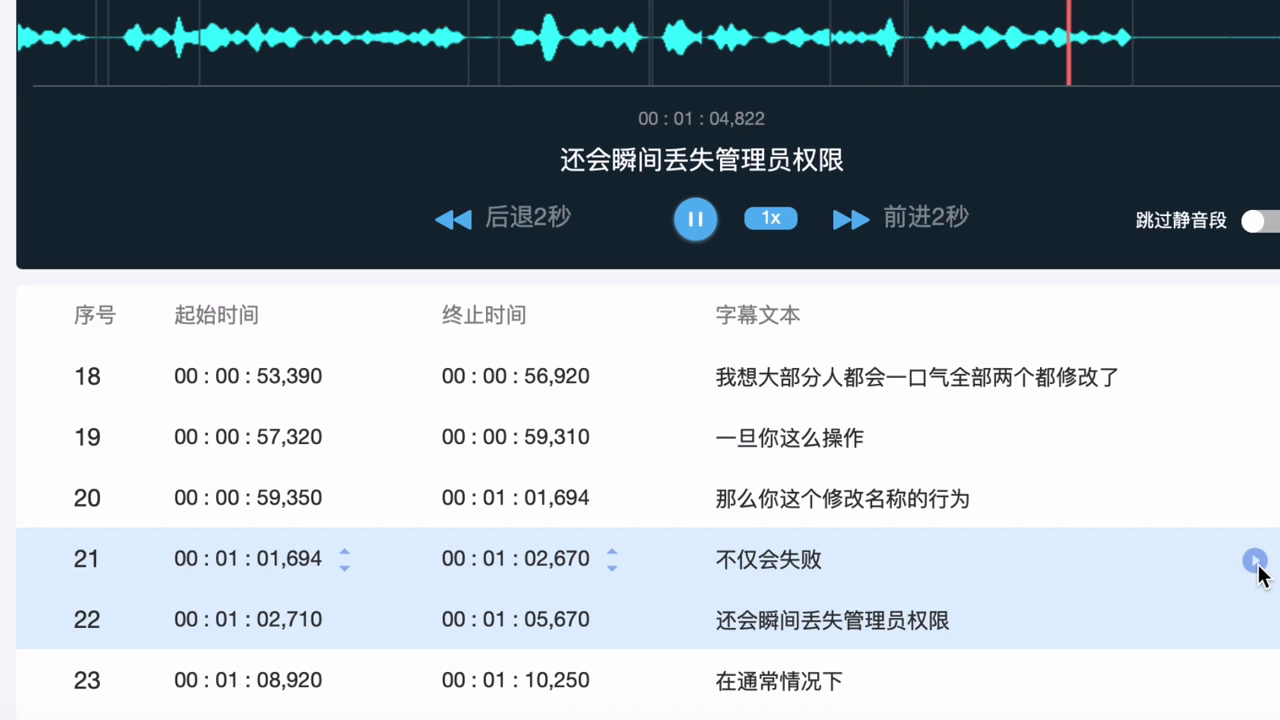
{"action": "right_click", "coordinate": [1188, 610]}
{"action": "left_click", "coordinate": [1100, 594]}
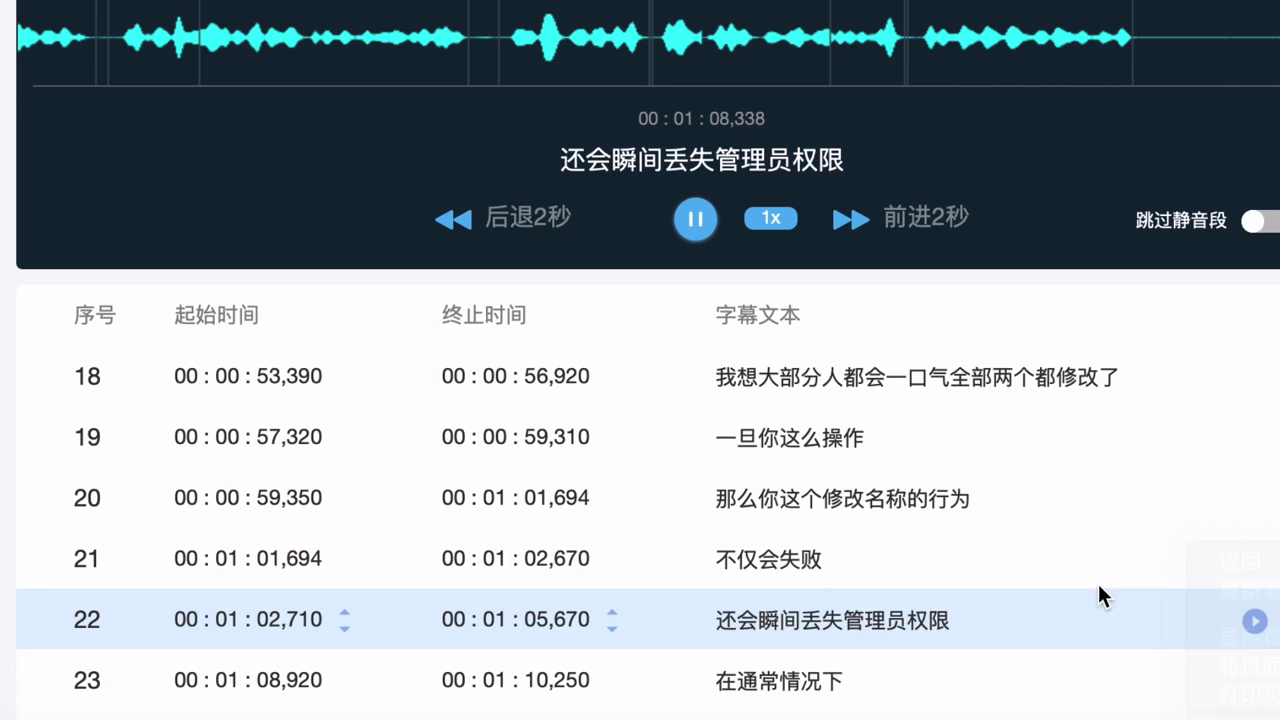
{"action": "left_click", "coordinate": [1254, 621]}
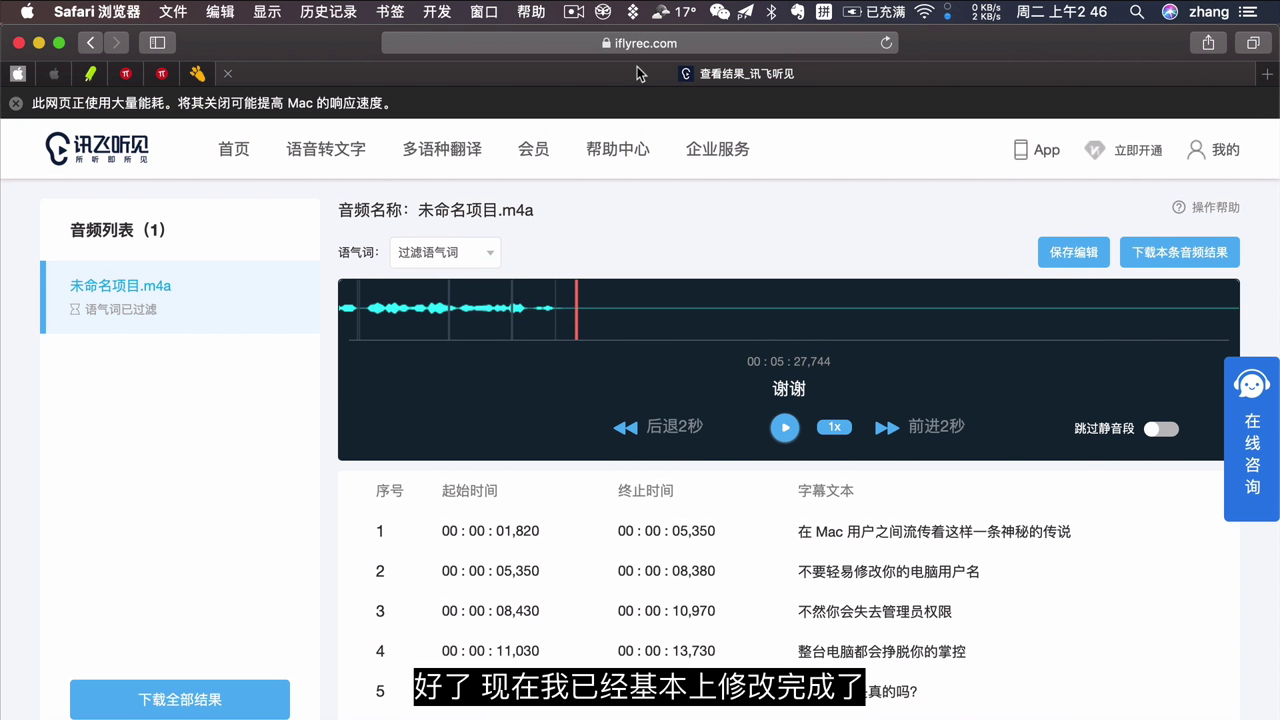
- Dismiss Safari's energy warning and scroll through the corrected subtitles down to row 21
{"action": "left_click", "coordinate": [18, 104]}
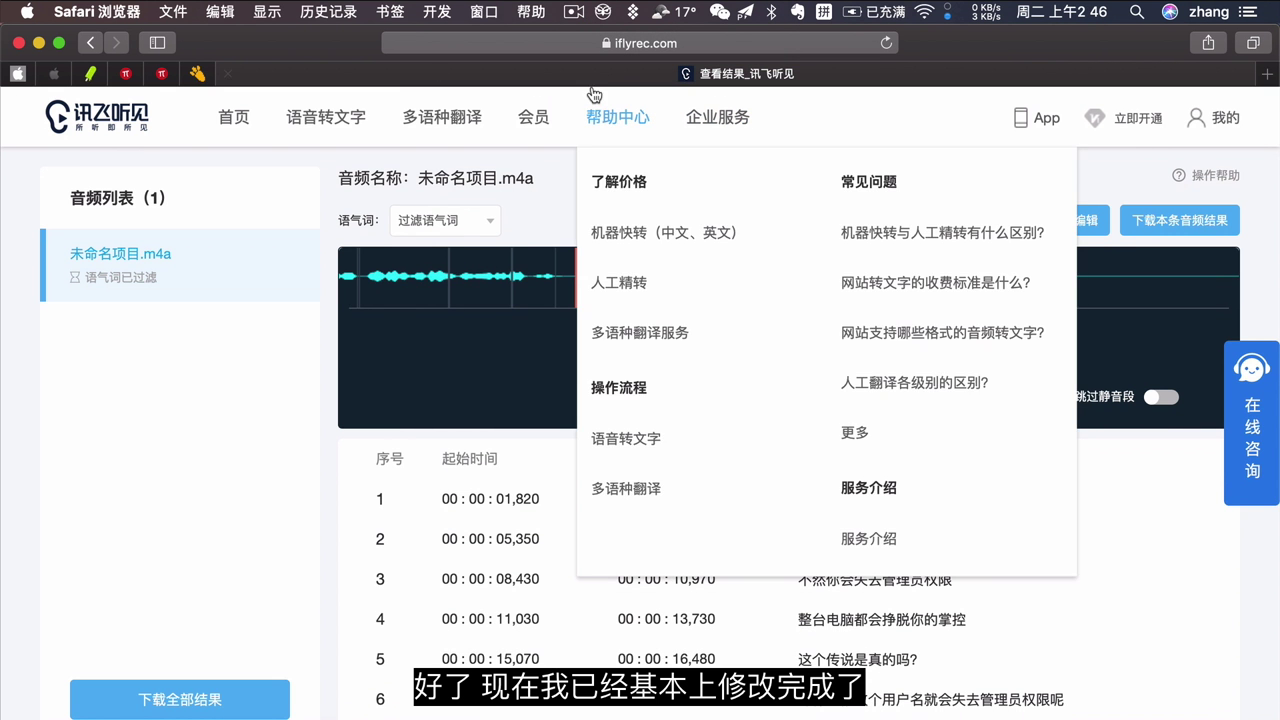
{"action": "scroll", "coordinate": [810, 605], "scroll_direction": "down", "scroll_amount": 4}
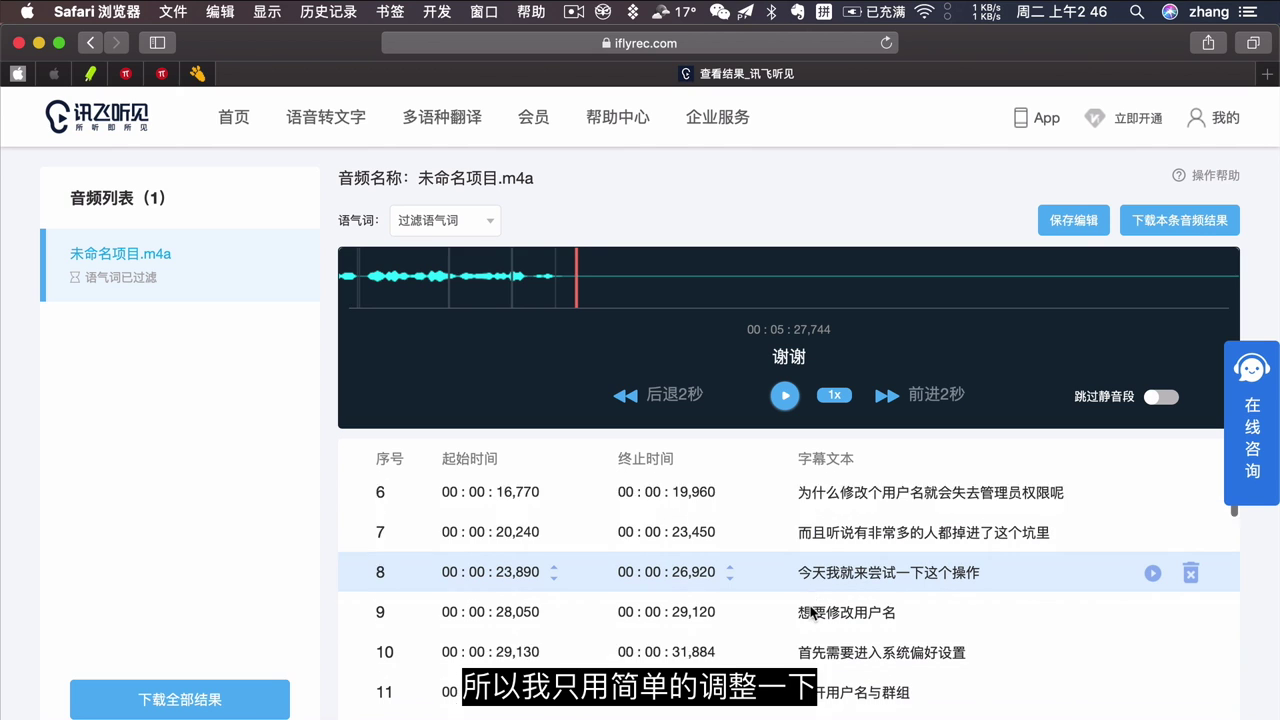
{"action": "scroll", "coordinate": [810, 606], "scroll_direction": "down", "scroll_amount": 5}
{"action": "scroll", "coordinate": [810, 606], "scroll_direction": "down", "scroll_amount": 3}
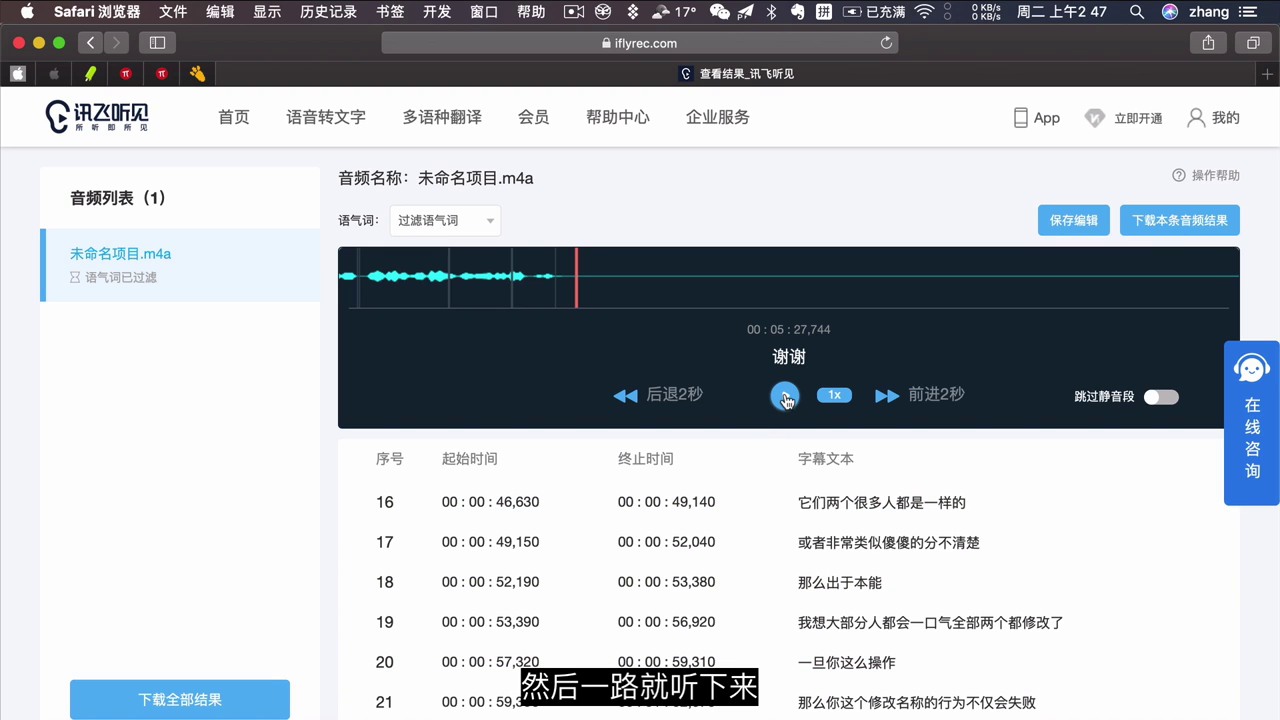
- Download all subtitles as an SRT file and unpack the downloaded results zip
{"action": "mouse_move", "coordinate": [235, 707]}
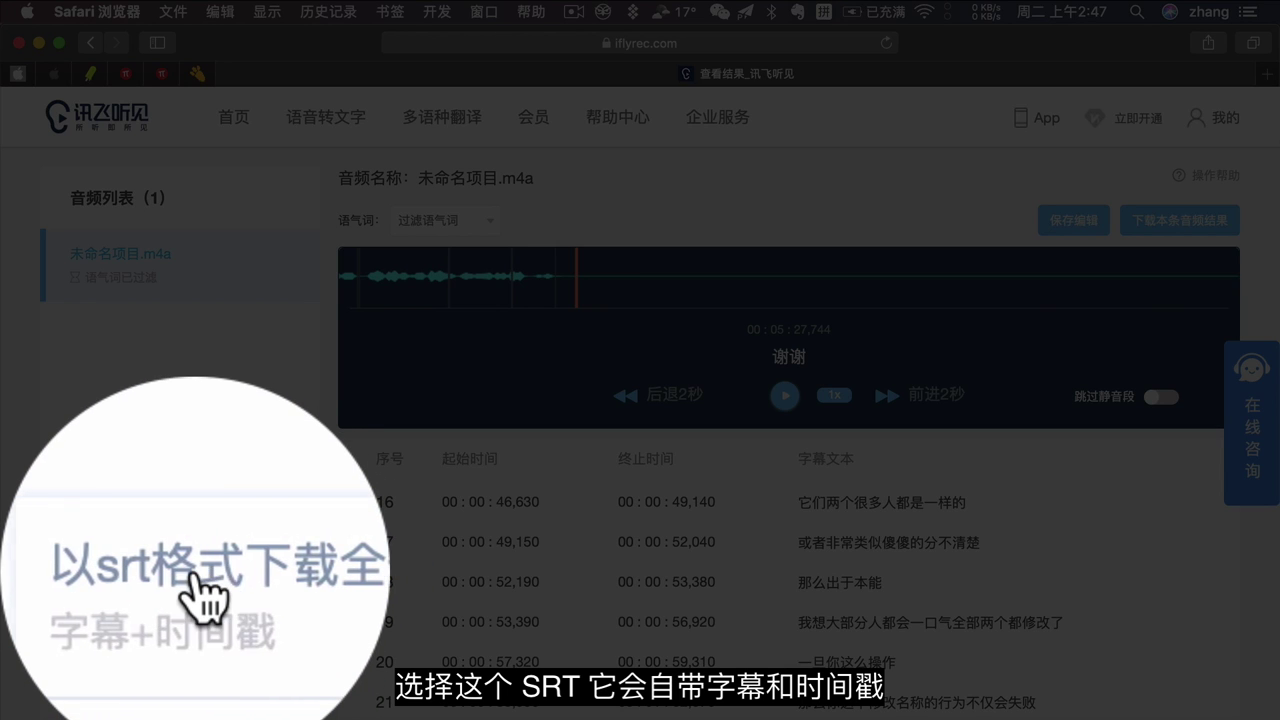
{"action": "left_click", "coordinate": [205, 605]}
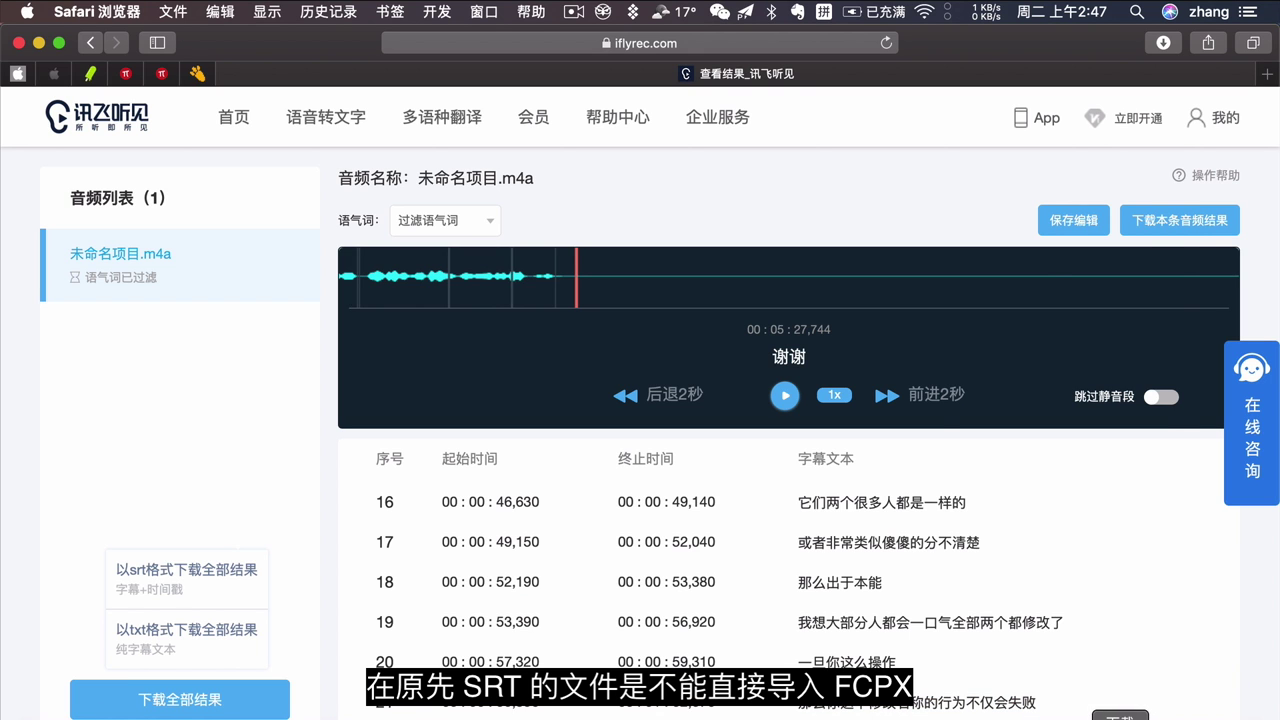
{"action": "left_click", "coordinate": [1120, 716]}
{"action": "left_click", "coordinate": [1122, 698]}
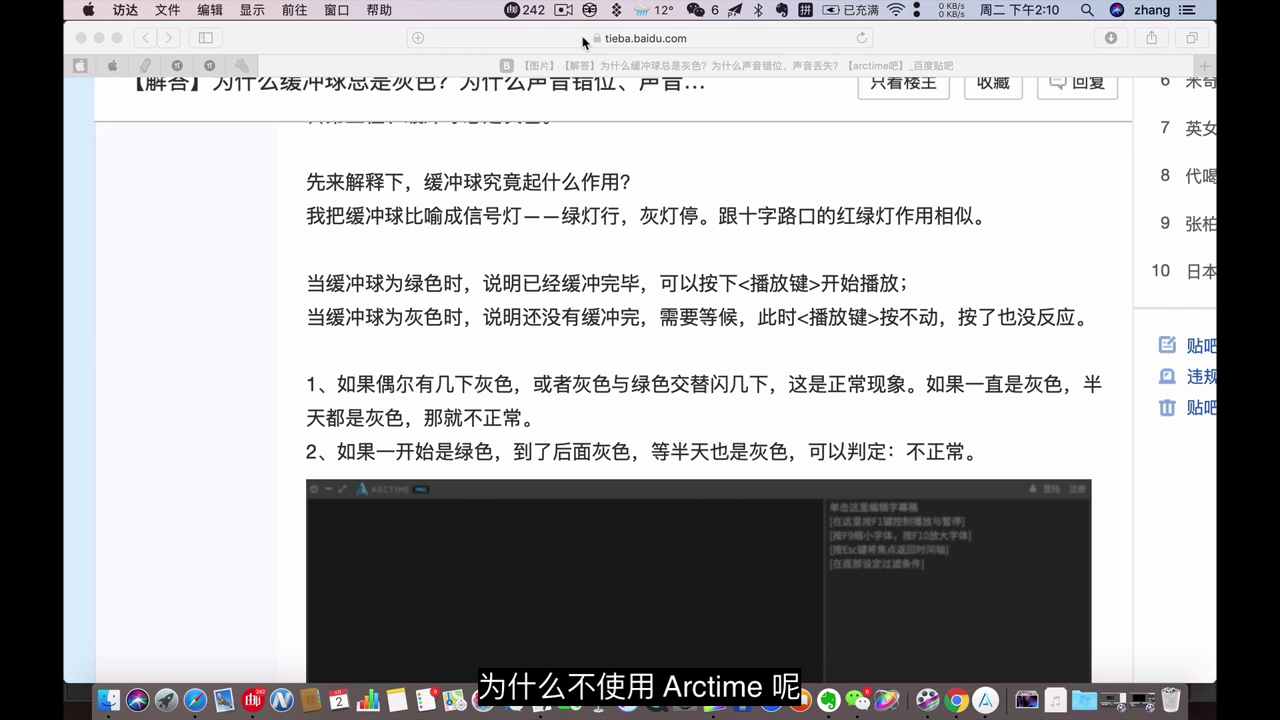
- Read the Tieba post on Arctime's grey buffer ball, highlighting its key sentences
{"action": "scroll", "coordinate": [372, 183], "scroll_direction": "up", "scroll_amount": 3}
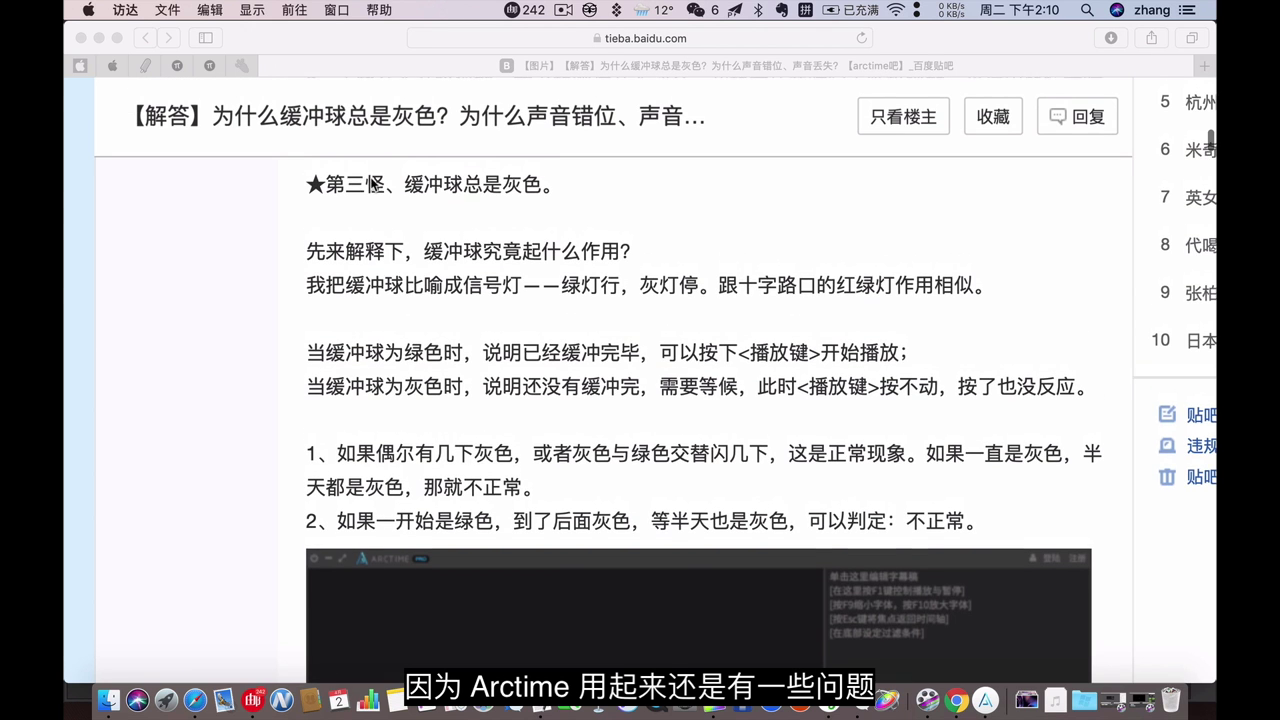
{"action": "left_click", "coordinate": [328, 187]}
{"action": "left_click_drag", "start_coordinate": [326, 188], "coordinate": [553, 190]}
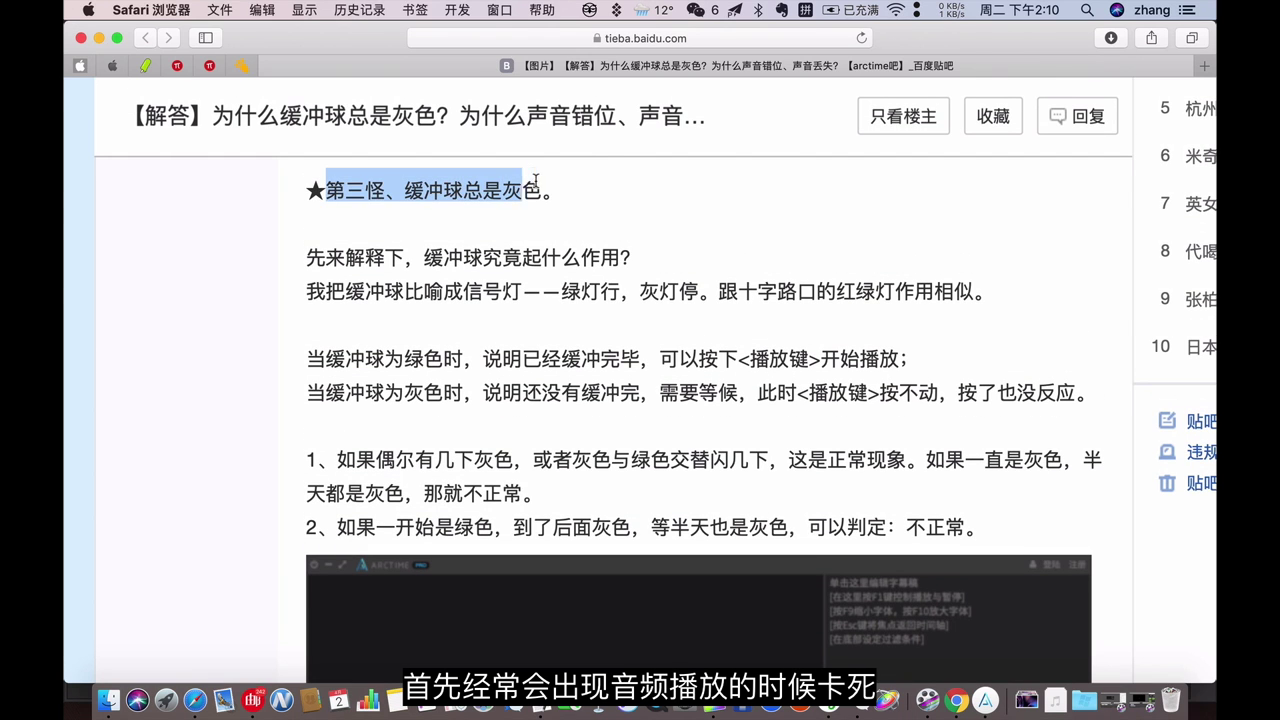
{"action": "scroll", "coordinate": [524, 377], "scroll_direction": "down", "scroll_amount": 5}
{"action": "scroll", "coordinate": [524, 377], "scroll_direction": "down", "scroll_amount": 2}
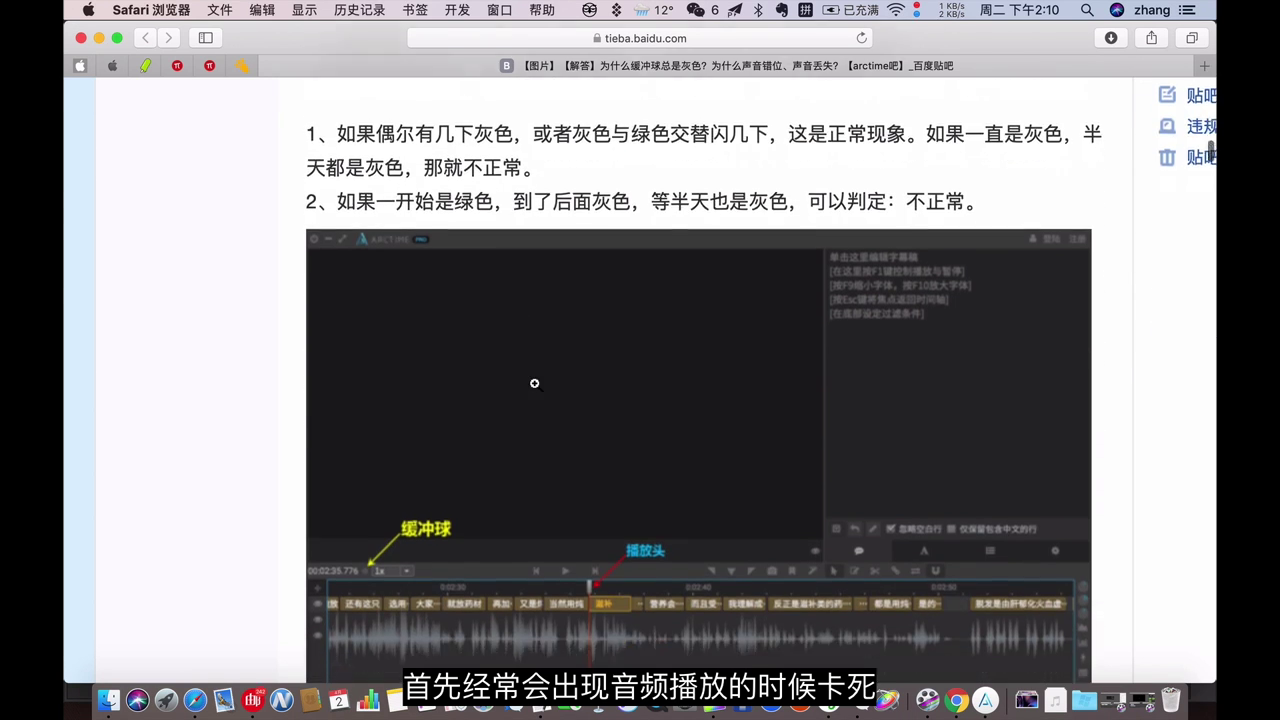
{"action": "left_click_drag", "start_coordinate": [336, 156], "coordinate": [639, 175]}
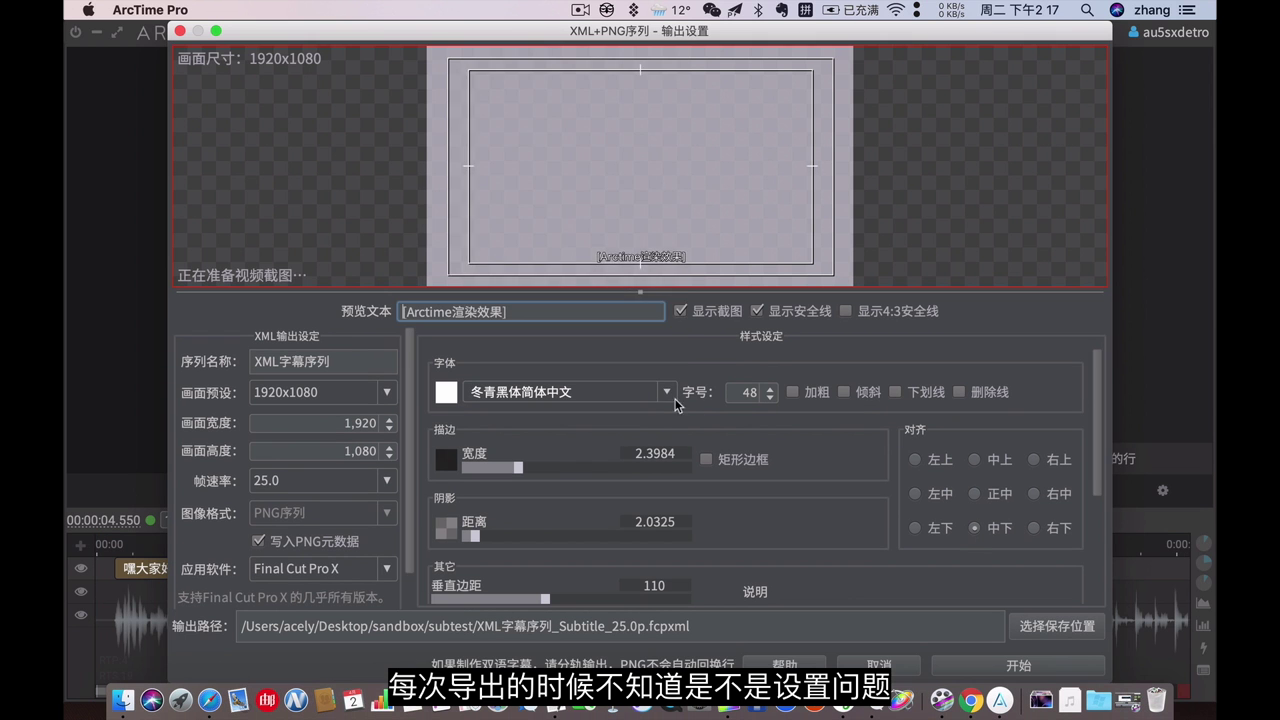
{"action": "left_click", "coordinate": [674, 398]}
- Set the caption font to Noto Sans Mono CJK SC at size 75
{"action": "scroll", "coordinate": [594, 294], "scroll_direction": "down", "scroll_amount": 3}
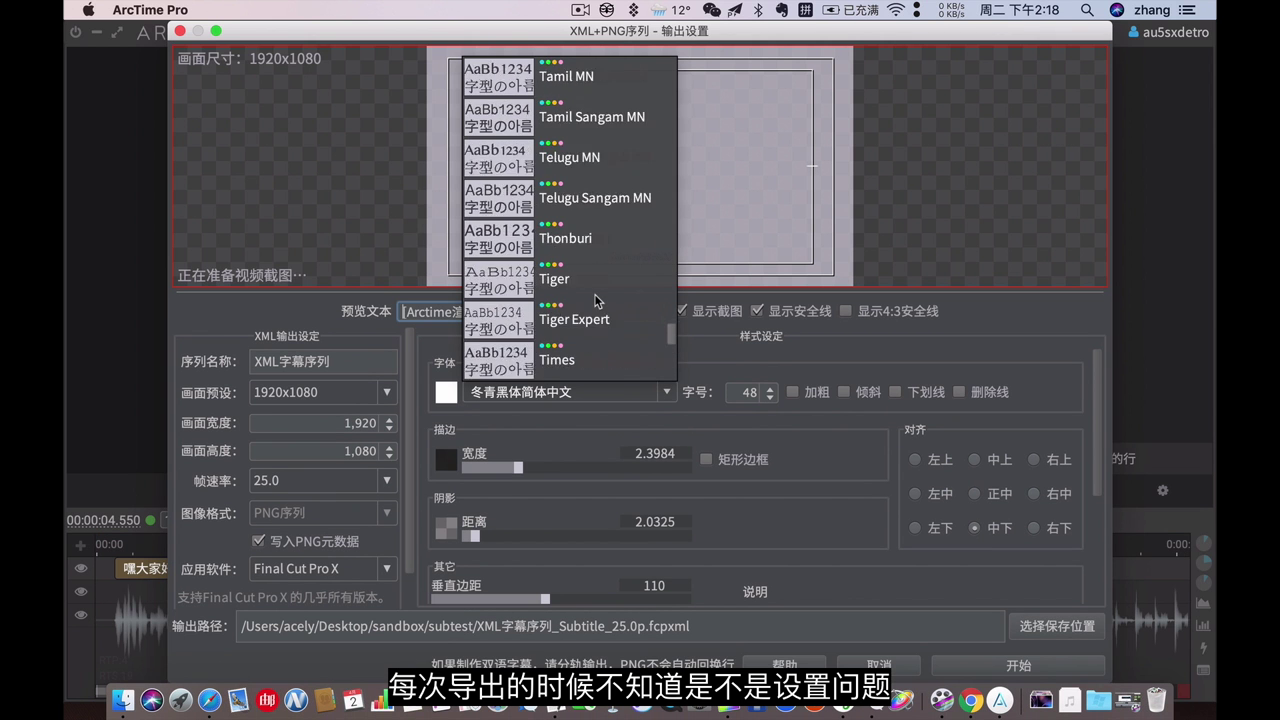
{"action": "scroll", "coordinate": [594, 294], "scroll_direction": "down", "scroll_amount": 5}
{"action": "scroll", "coordinate": [593, 219], "scroll_direction": "up", "scroll_amount": 5}
{"action": "scroll", "coordinate": [591, 217], "scroll_direction": "up", "scroll_amount": 3}
{"action": "scroll", "coordinate": [591, 212], "scroll_direction": "up", "scroll_amount": 5}
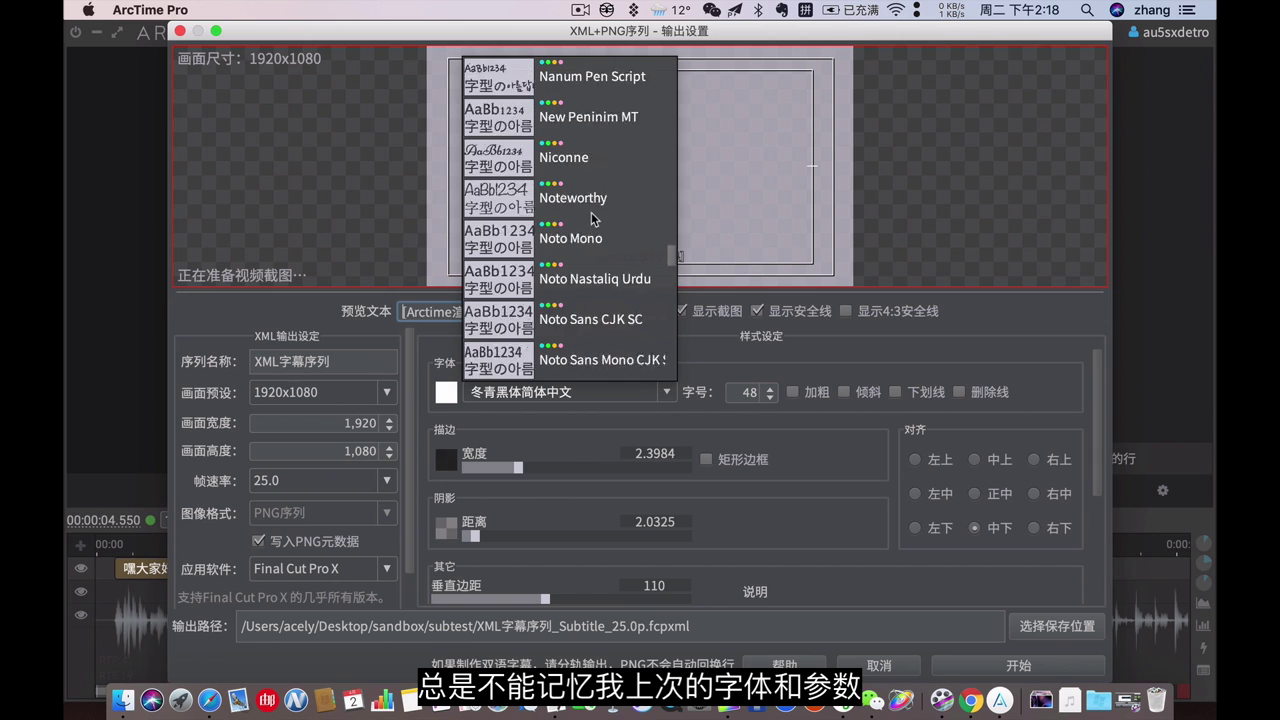
{"action": "scroll", "coordinate": [591, 212], "scroll_direction": "up", "scroll_amount": 1}
{"action": "scroll", "coordinate": [600, 200], "scroll_direction": "down", "scroll_amount": 2}
{"action": "left_click", "coordinate": [600, 157]}
{"action": "key", "text": "Tab"}
{"action": "type", "text": "75"}
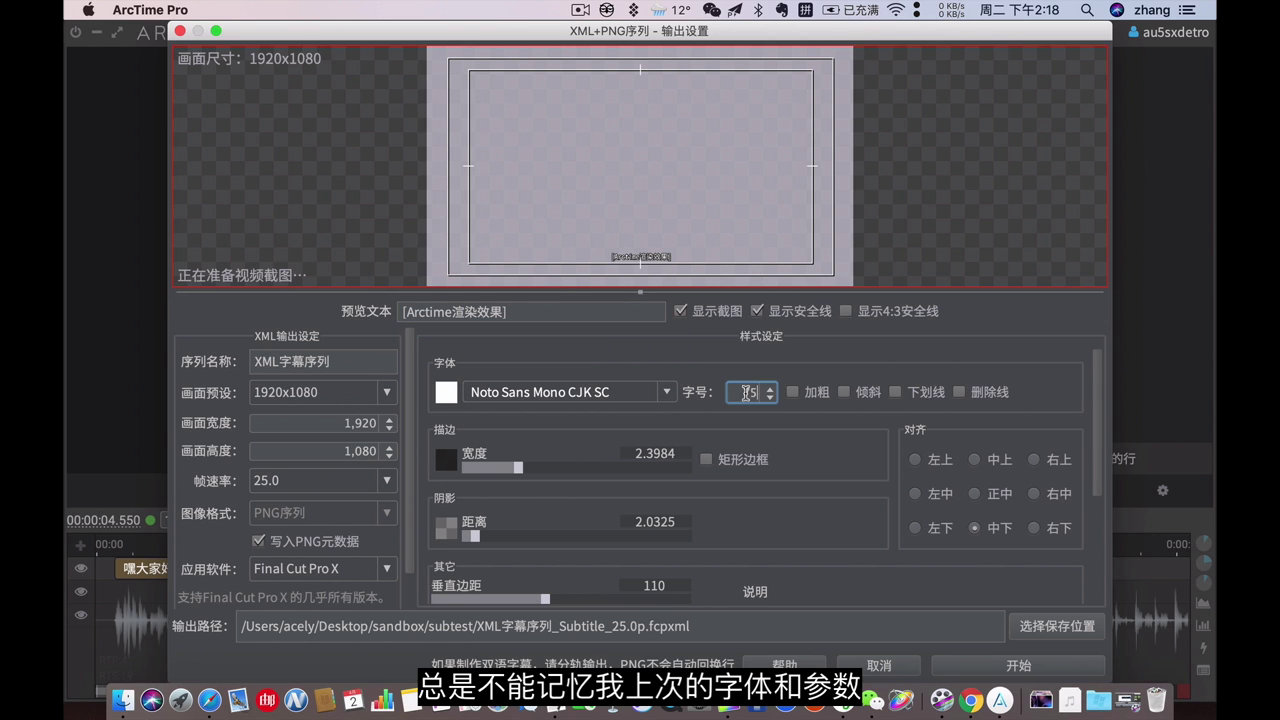
- Set horizontal scaling to 98 and the export frame rate to 30 fps
{"action": "scroll", "coordinate": [659, 496], "scroll_direction": "down", "scroll_amount": 1}
{"action": "double_click", "coordinate": [653, 558]}
{"action": "scroll", "coordinate": [646, 551], "scroll_direction": "down", "scroll_amount": 5}
{"action": "type", "text": "55"}
{"action": "double_click", "coordinate": [655, 491]}
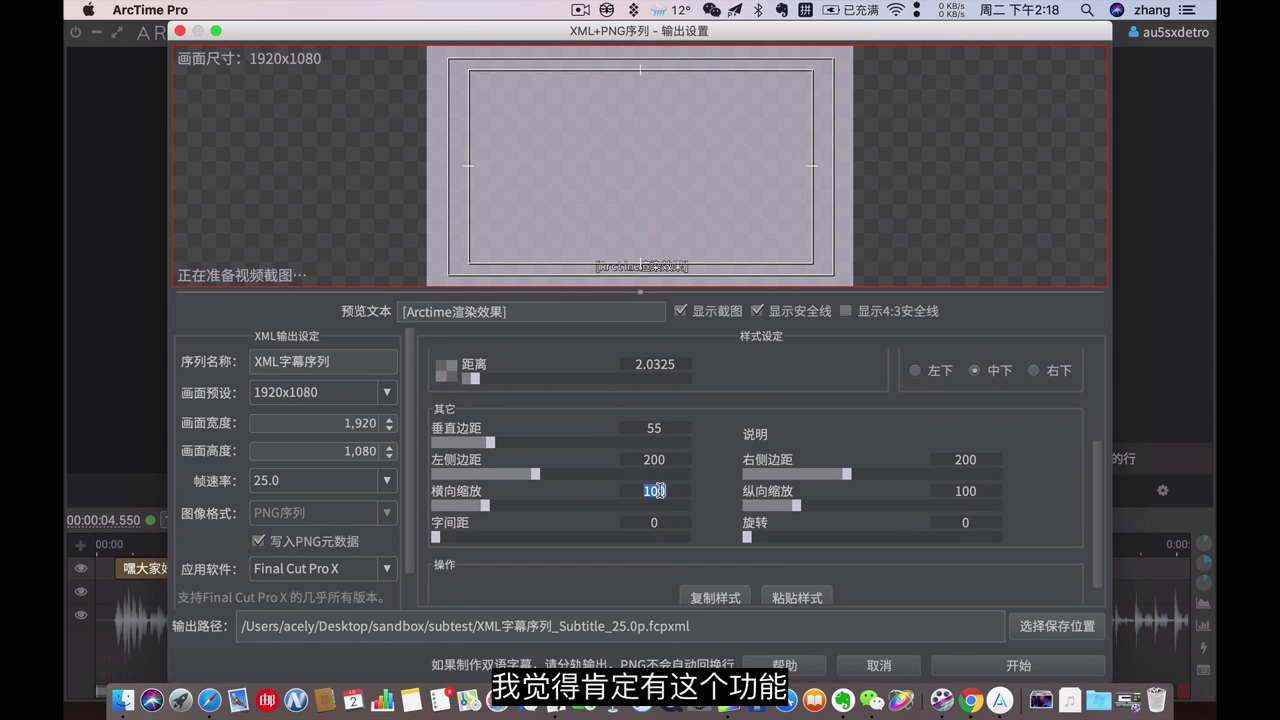
{"action": "type", "text": "98"}
{"action": "left_click", "coordinate": [387, 480]}
{"action": "left_click", "coordinate": [320, 520]}
{"action": "left_click", "coordinate": [580, 9]}
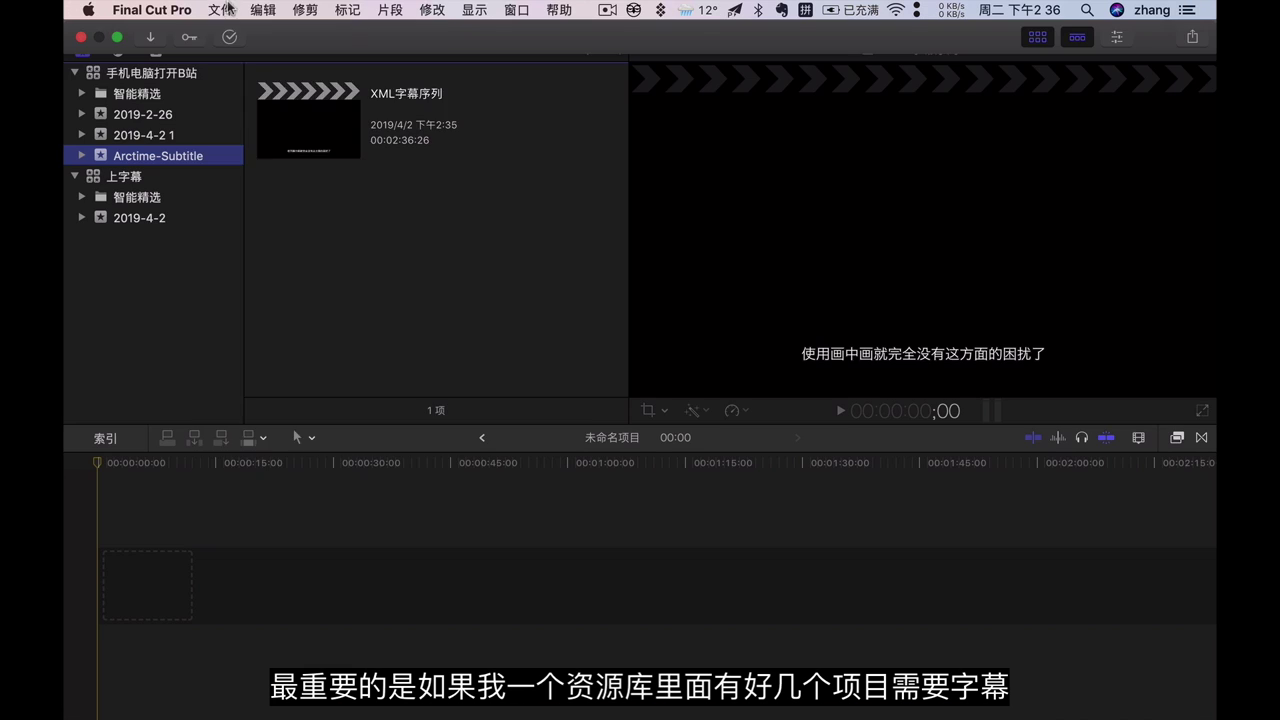
{"action": "left_click", "coordinate": [221, 9]}
{"action": "mouse_move", "coordinate": [312, 121]}
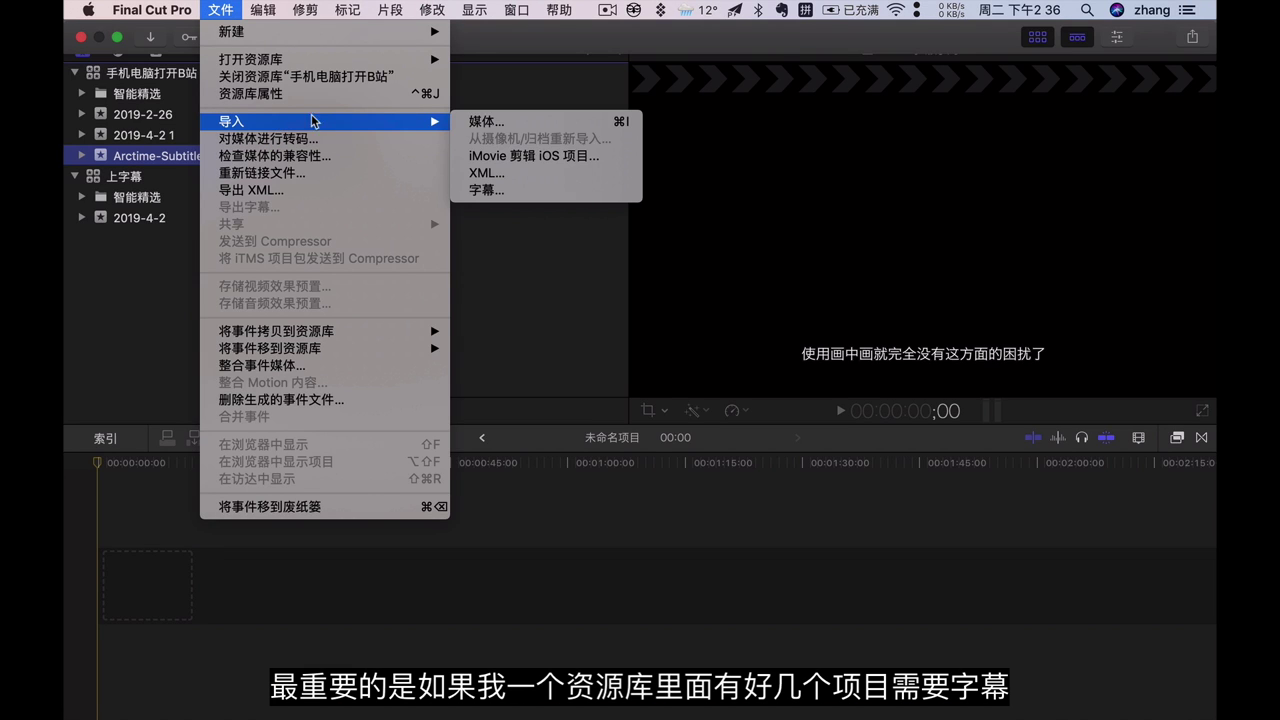
{"action": "left_click", "coordinate": [528, 174]}
{"action": "scroll", "coordinate": [651, 264], "scroll_direction": "down", "scroll_amount": 10}
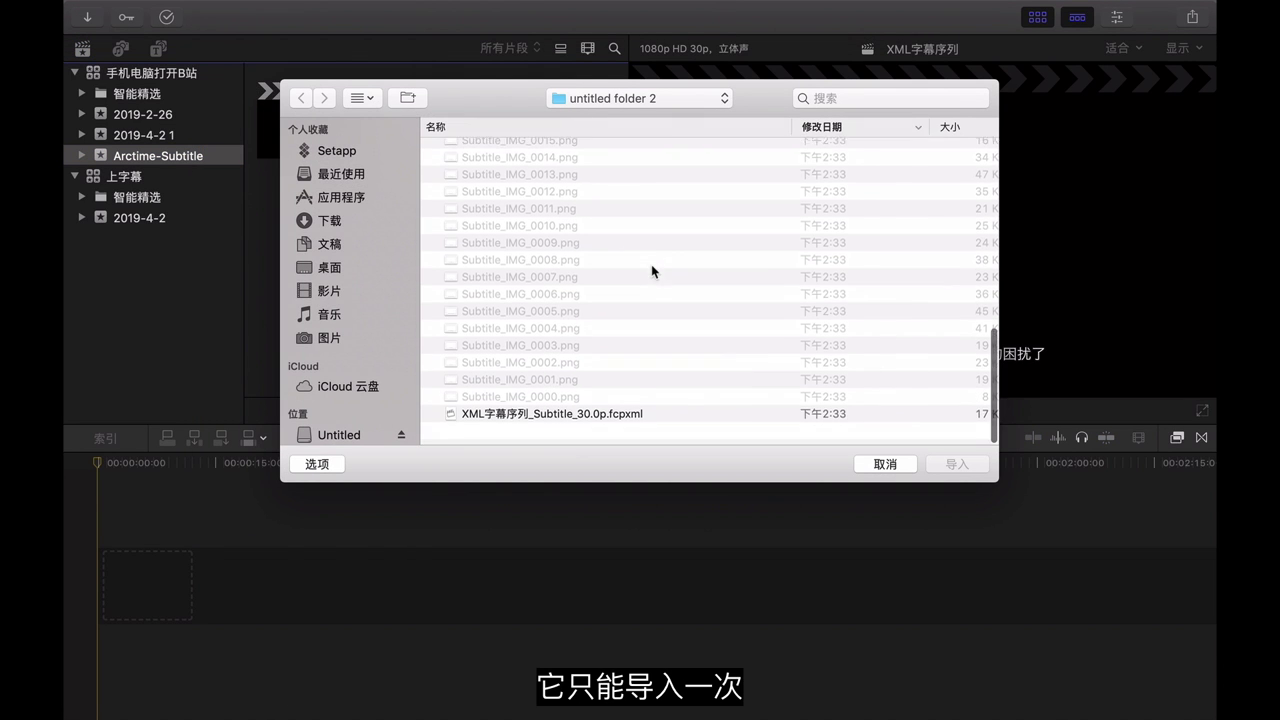
{"action": "left_click", "coordinate": [562, 432]}
{"action": "double_click", "coordinate": [562, 432]}
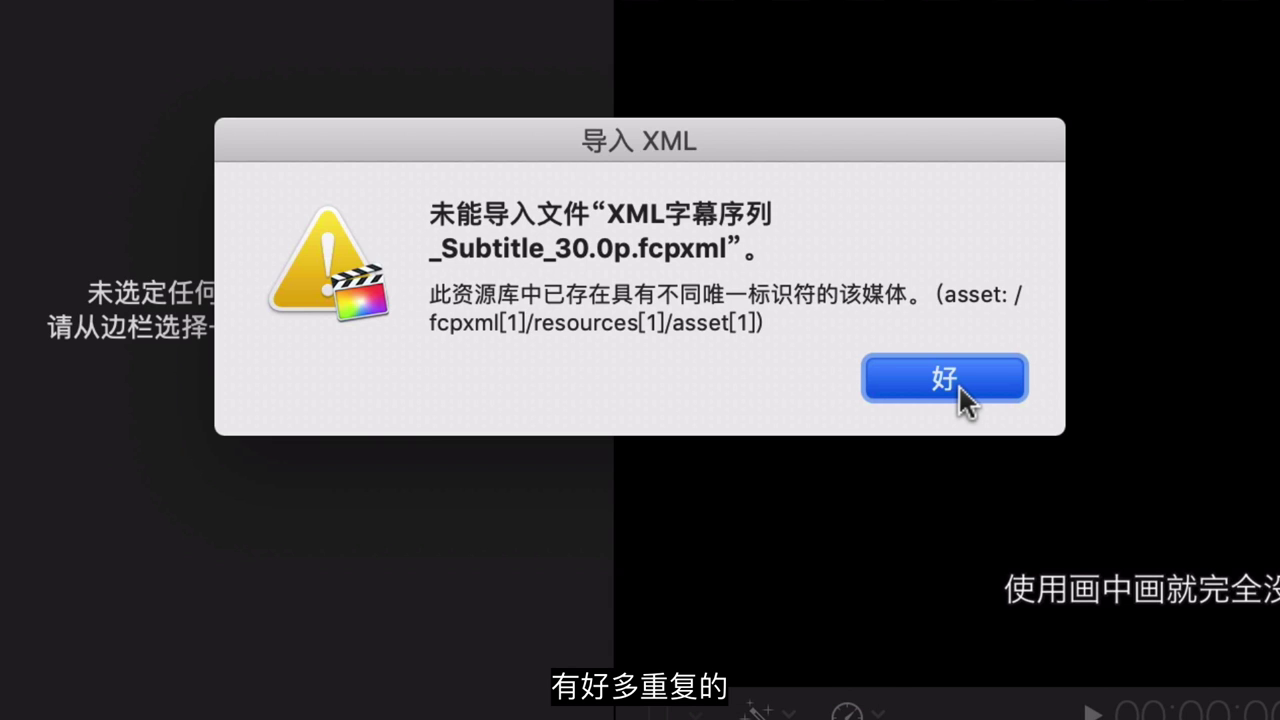
{"action": "left_click", "coordinate": [959, 388]}
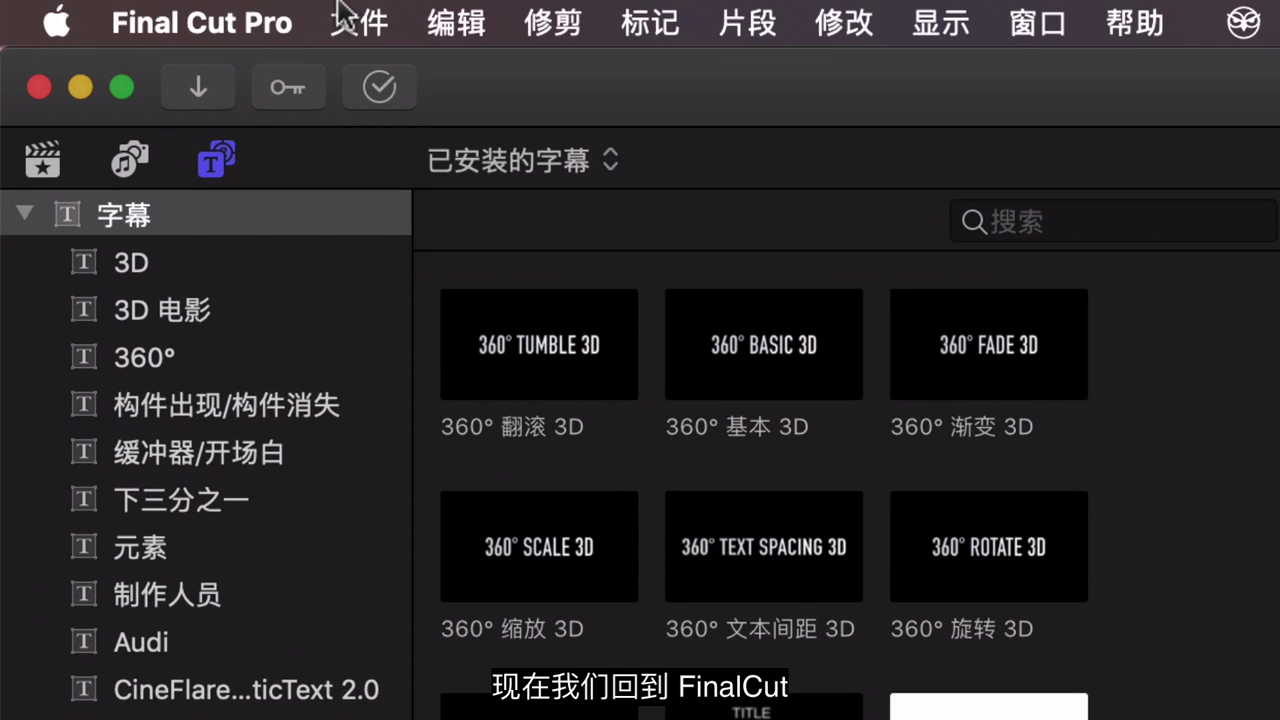
- Import 未命名项目.m4a-字幕 9.srt as SRT captions with language 中文（简体）
{"action": "left_click", "coordinate": [167, 8]}
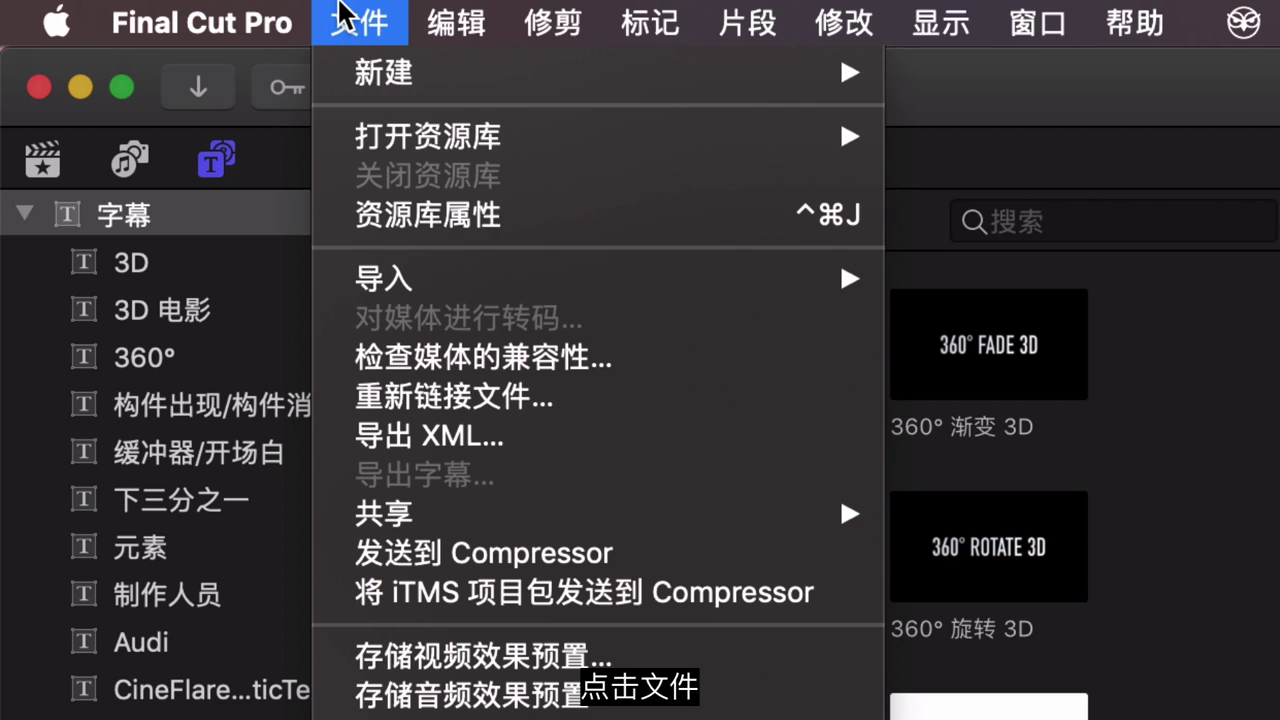
{"action": "mouse_move", "coordinate": [436, 286]}
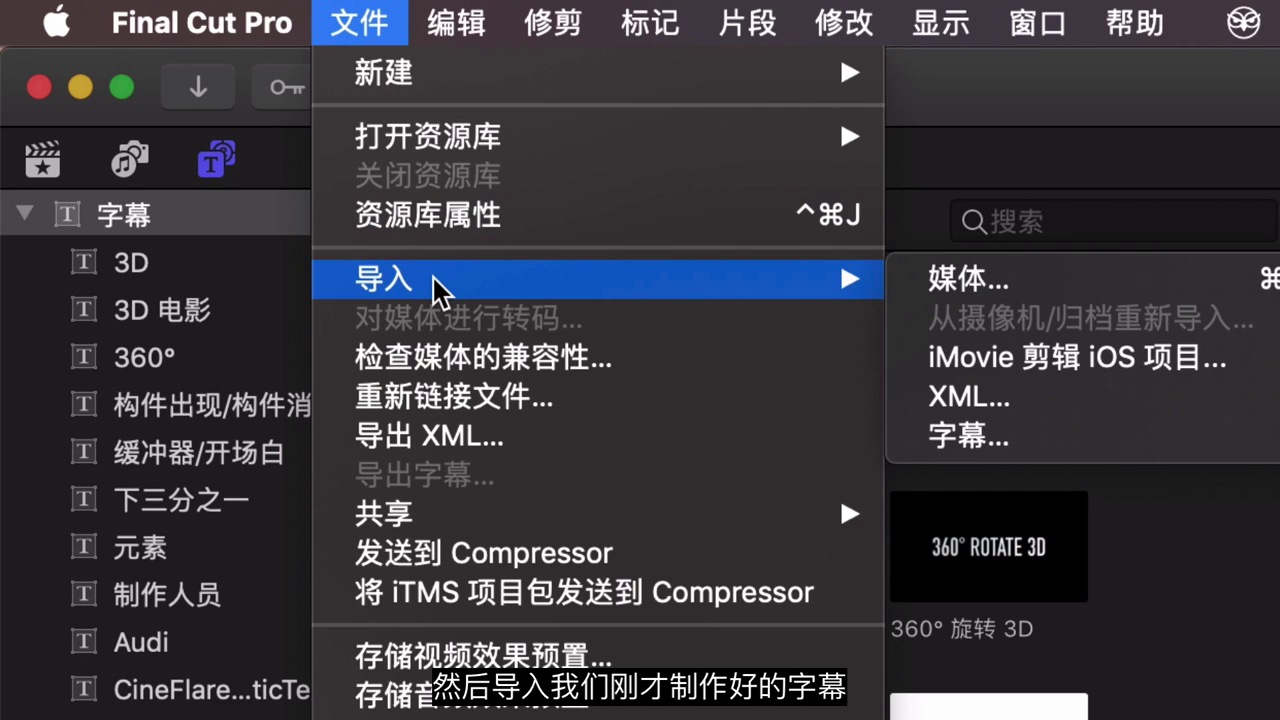
{"action": "left_click", "coordinate": [941, 428]}
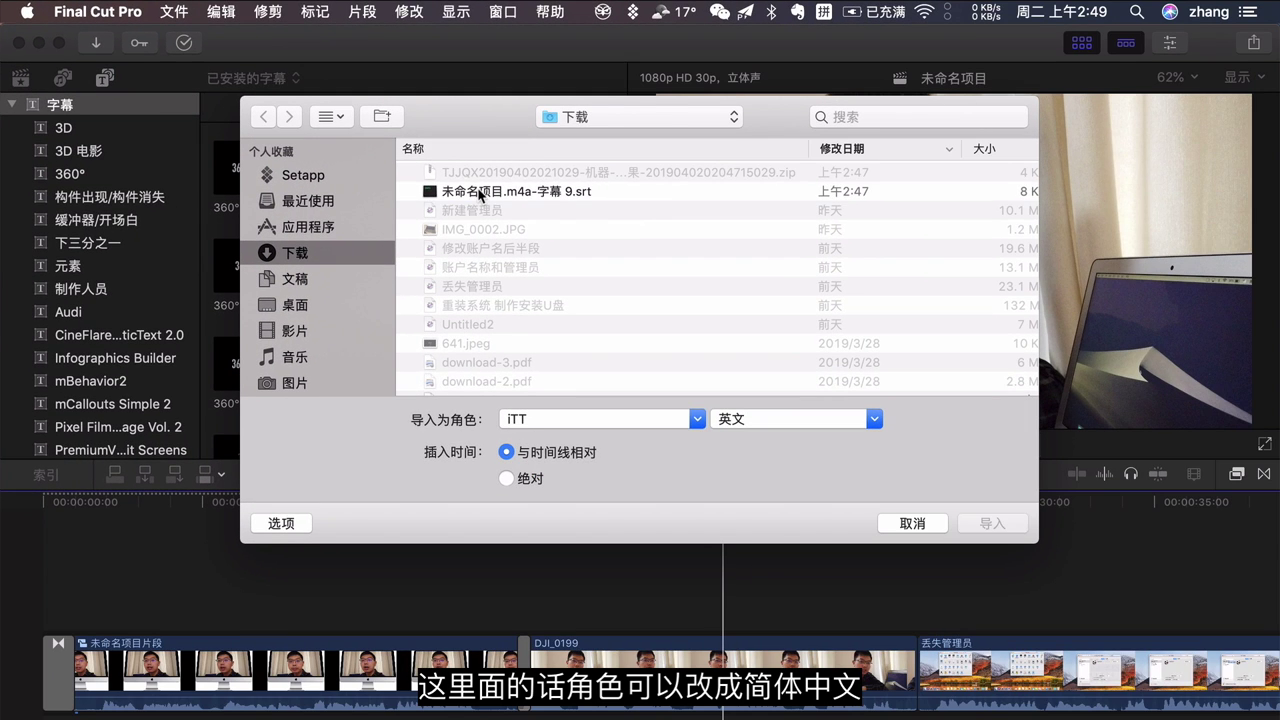
{"action": "left_click", "coordinate": [480, 194]}
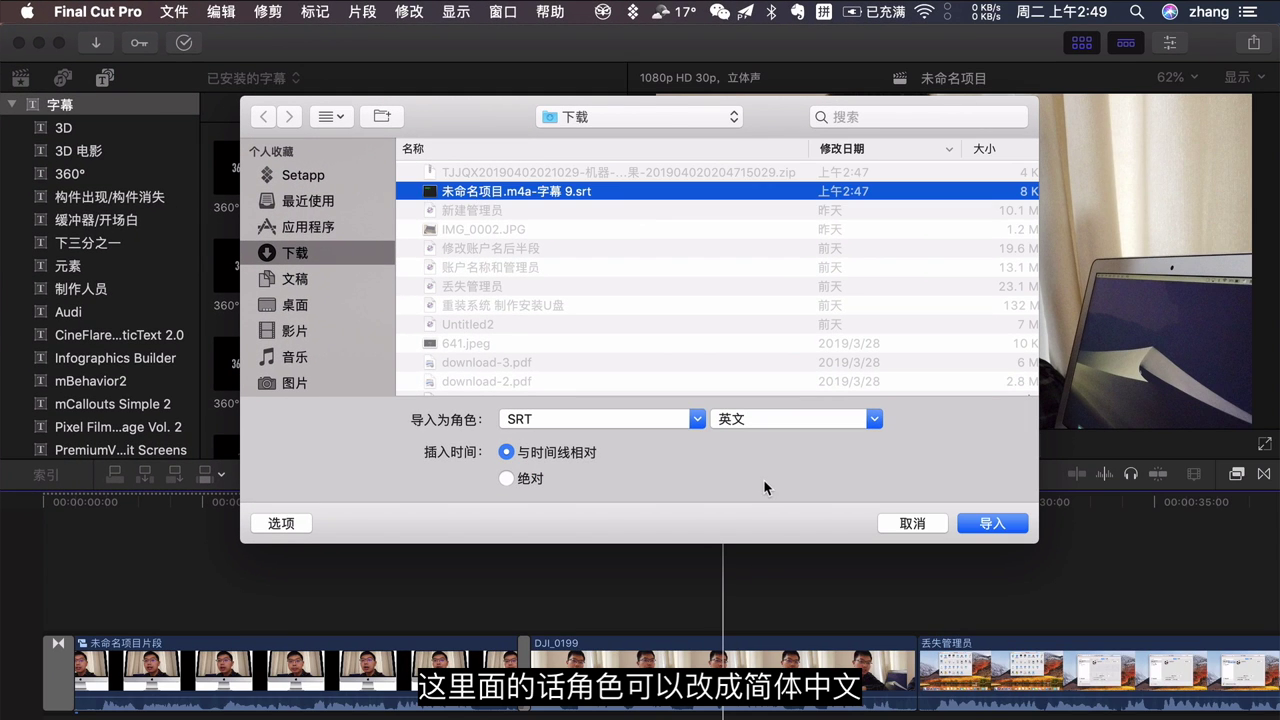
{"action": "left_click", "coordinate": [745, 418]}
{"action": "mouse_move", "coordinate": [760, 440]}
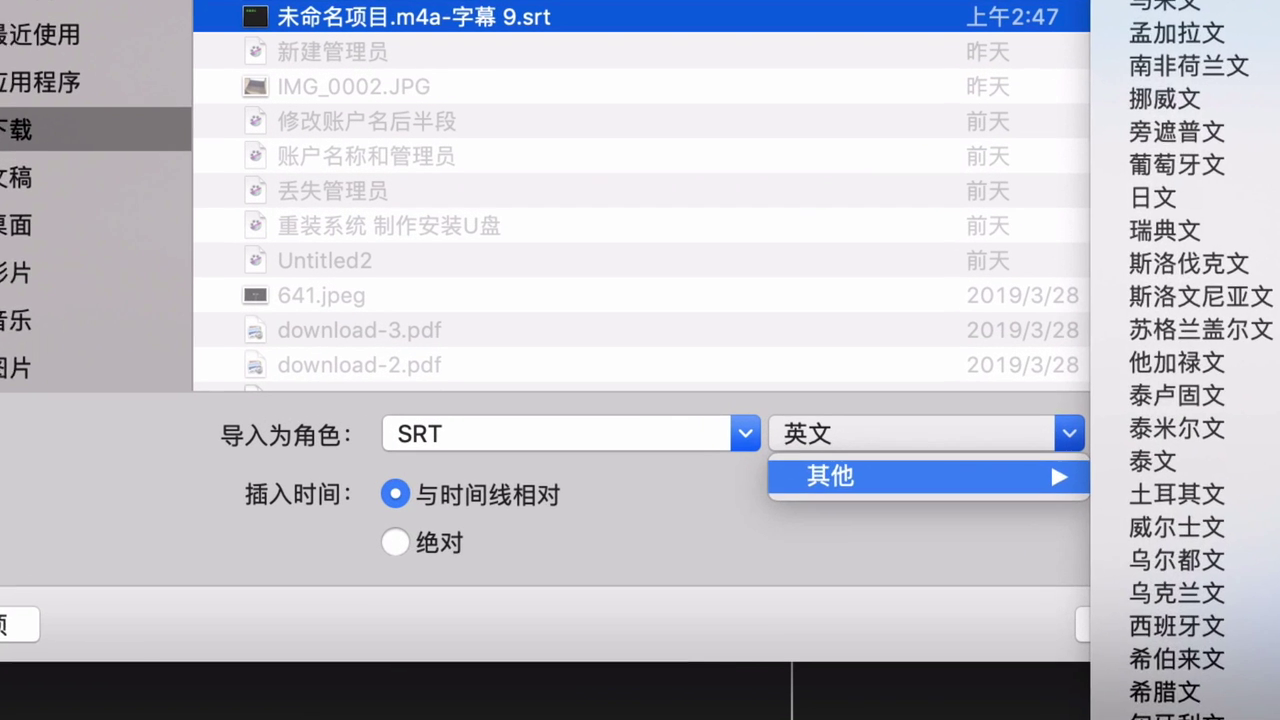
{"action": "left_click", "coordinate": [945, 697]}
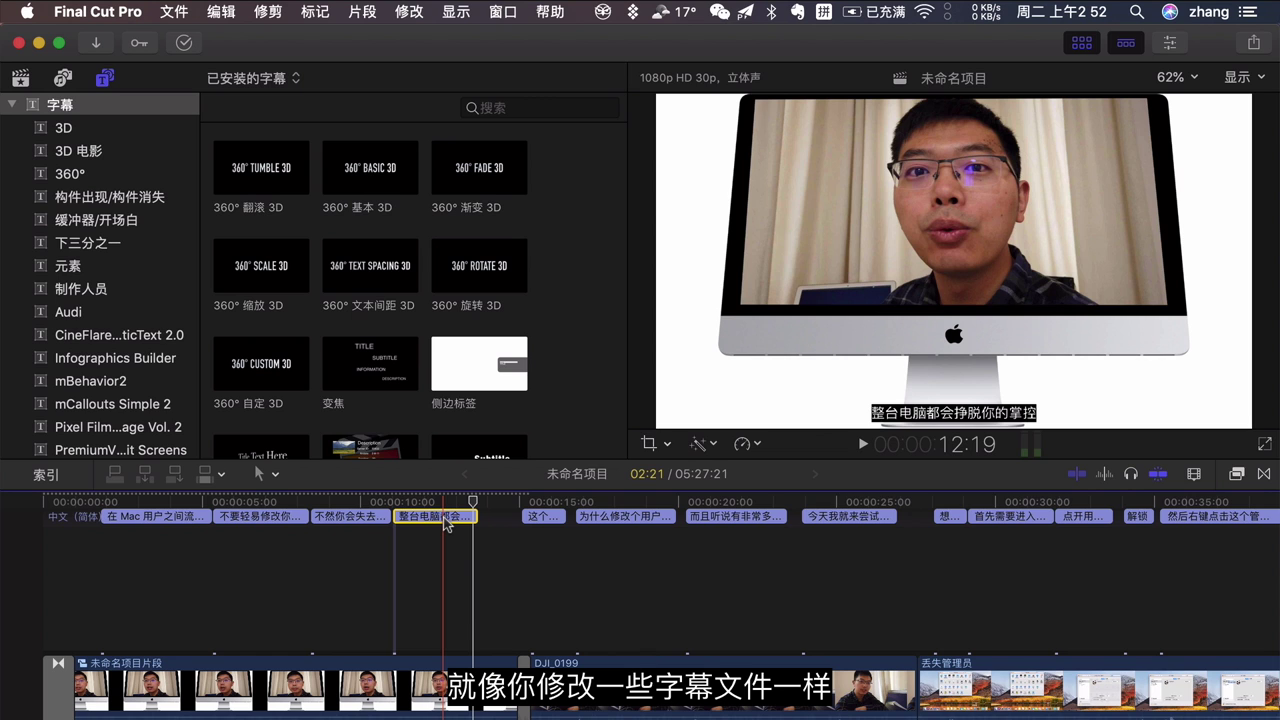
- Edit the caption '整台电脑都会挣脱你的掌控' and extend a caption clip's end point
{"action": "double_click", "coordinate": [447, 522]}
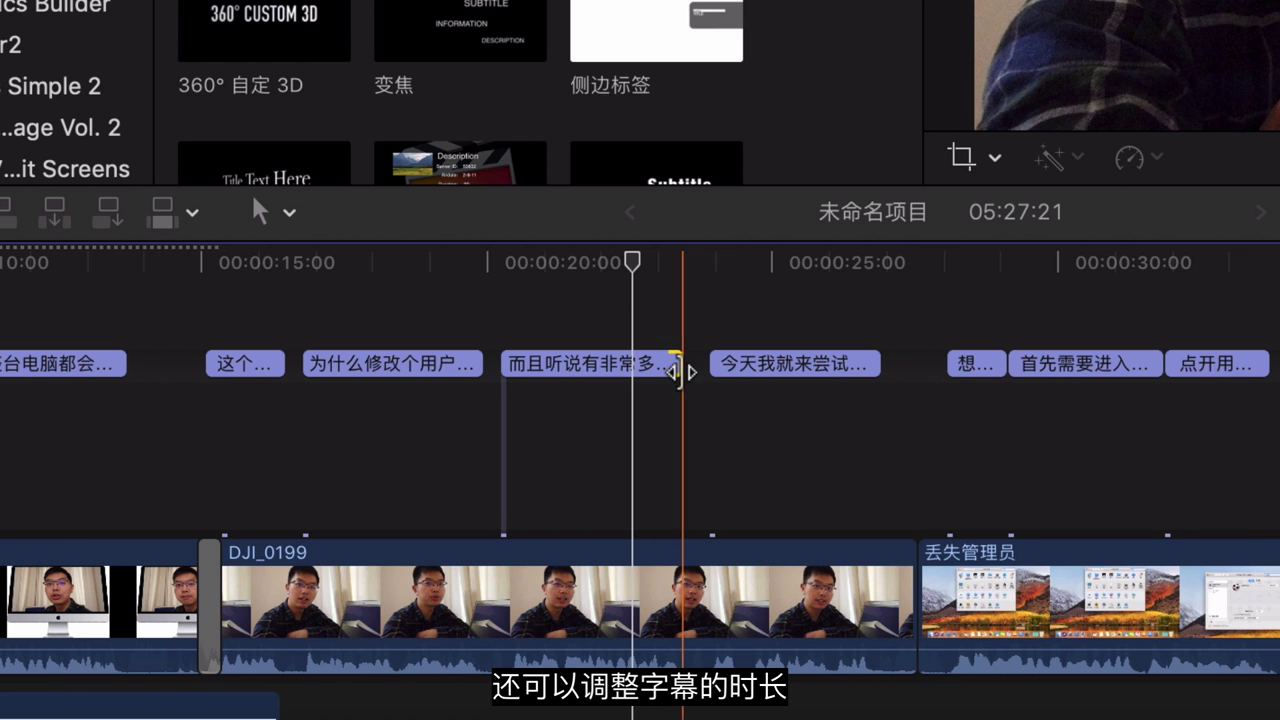
{"action": "mouse_move", "coordinate": [677, 366]}
{"action": "left_mouse_down"}
{"action": "mouse_move", "coordinate": [705, 372]}
{"action": "mouse_move", "coordinate": [677, 366]}
{"action": "left_mouse_up"}
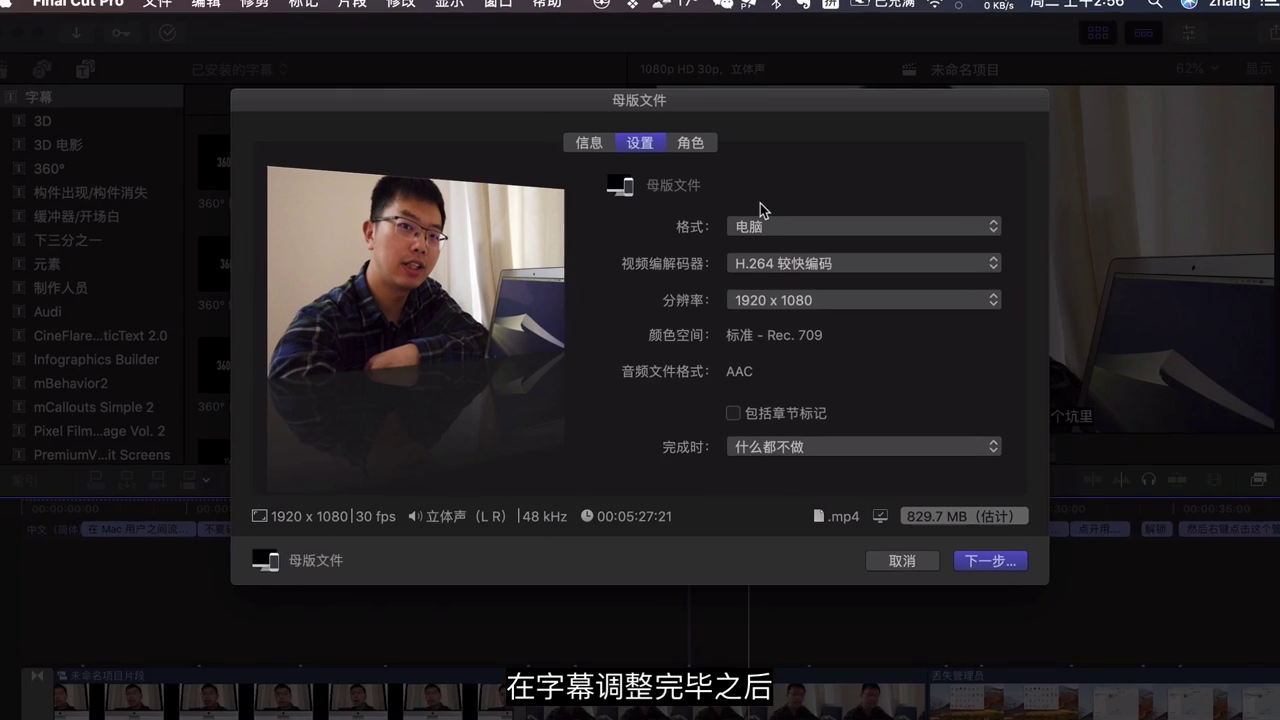
- In the export's role settings, set 固定字幕 to 中文（简体）(SRT) and confirm
{"action": "left_click", "coordinate": [705, 143]}
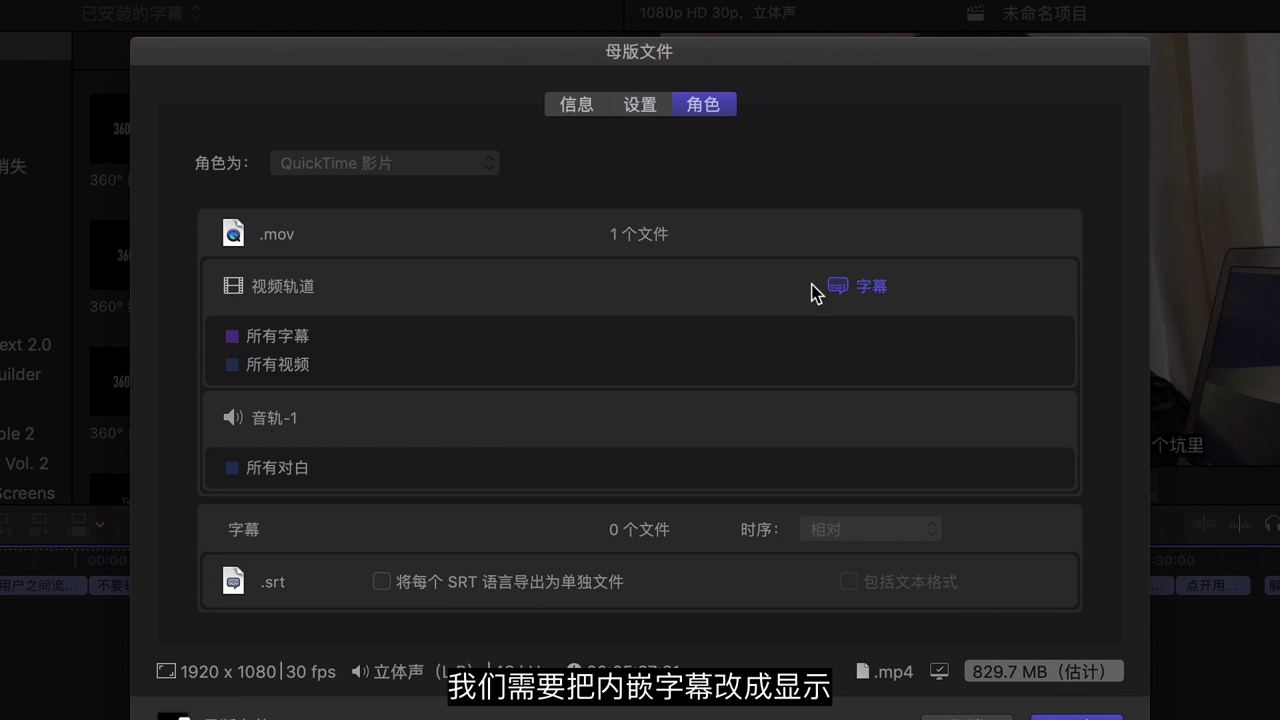
{"action": "left_click", "coordinate": [858, 286]}
{"action": "left_click", "coordinate": [672, 145]}
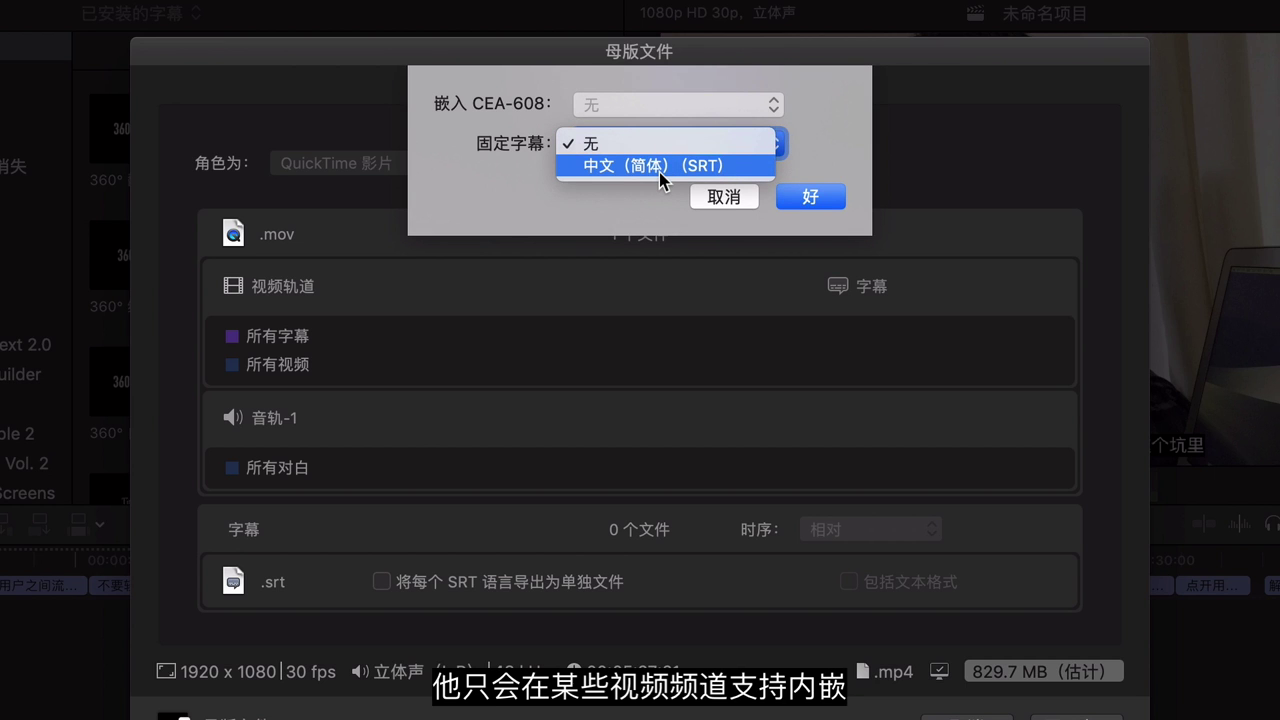
{"action": "left_click", "coordinate": [659, 166]}
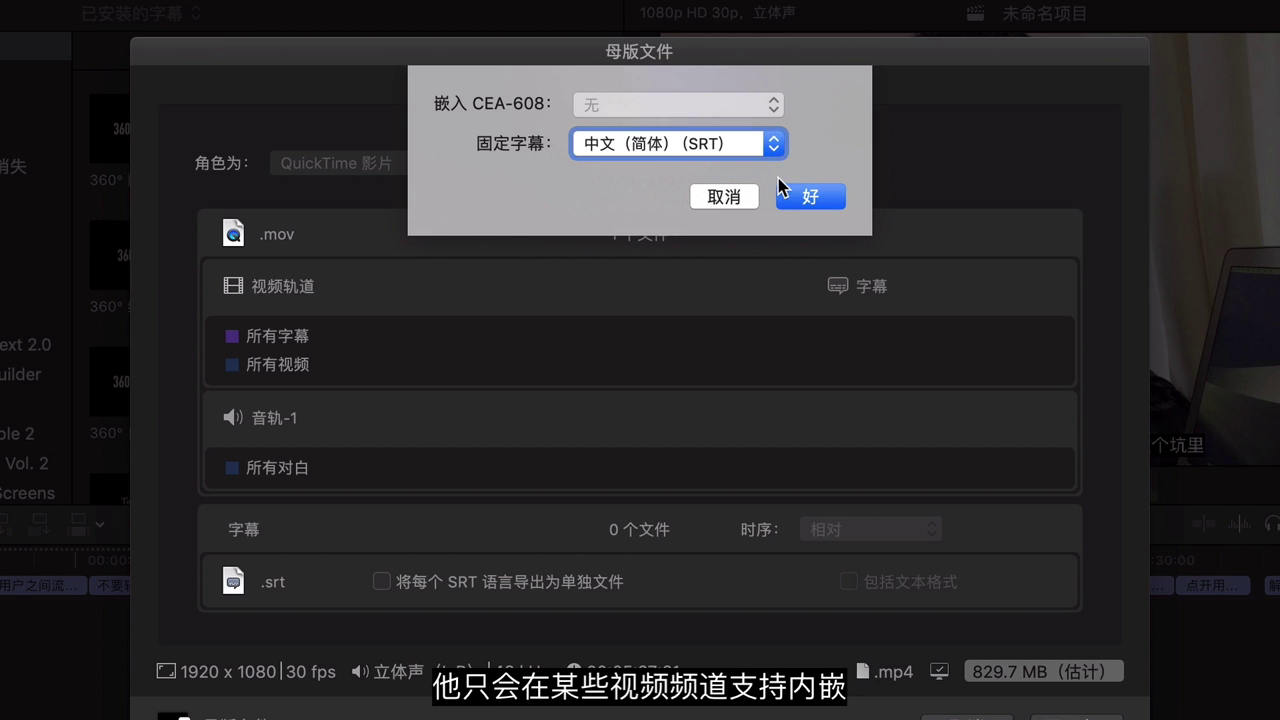
{"action": "left_click", "coordinate": [816, 196]}
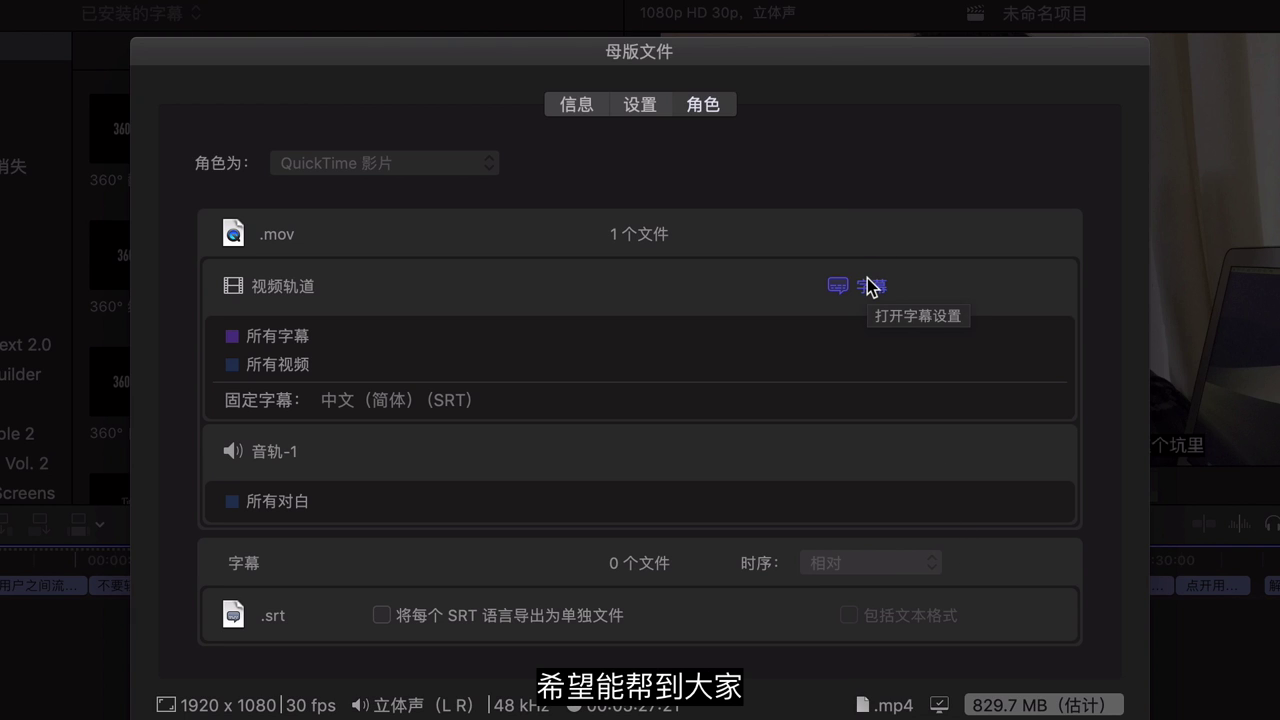
{"action": "scroll", "coordinate": [677, 544], "scroll_direction": "down", "scroll_amount": 1}
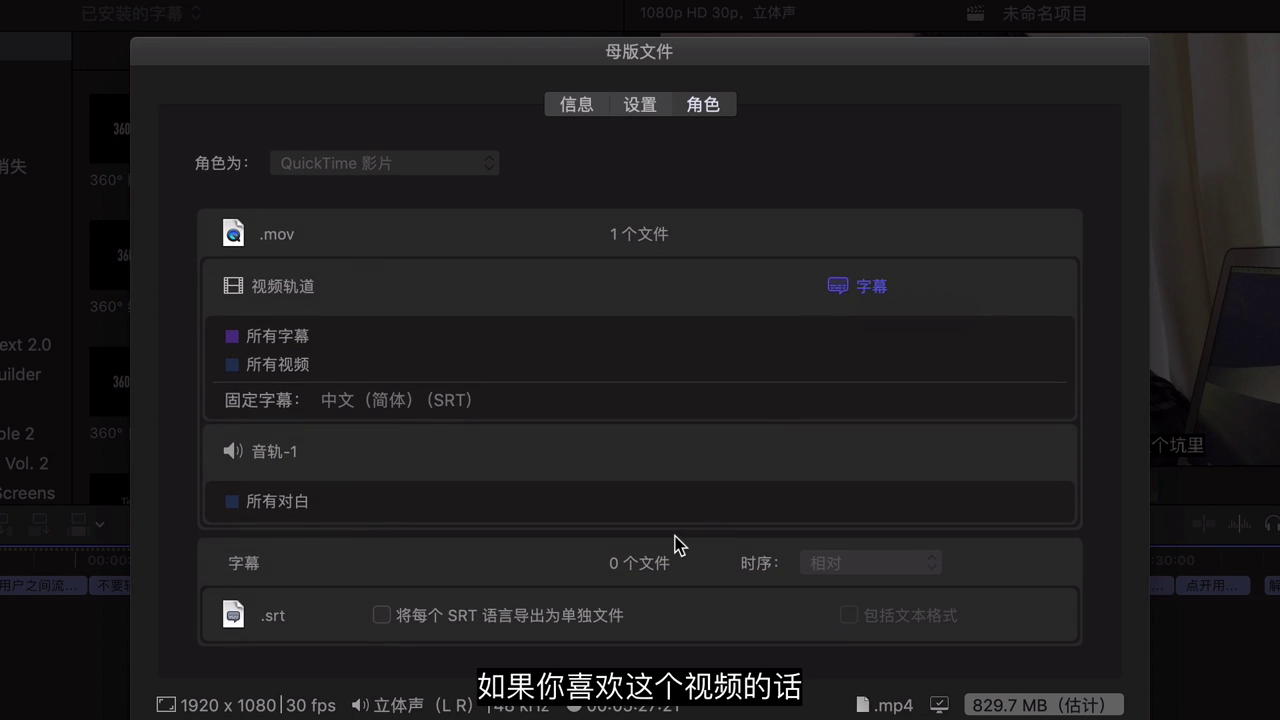